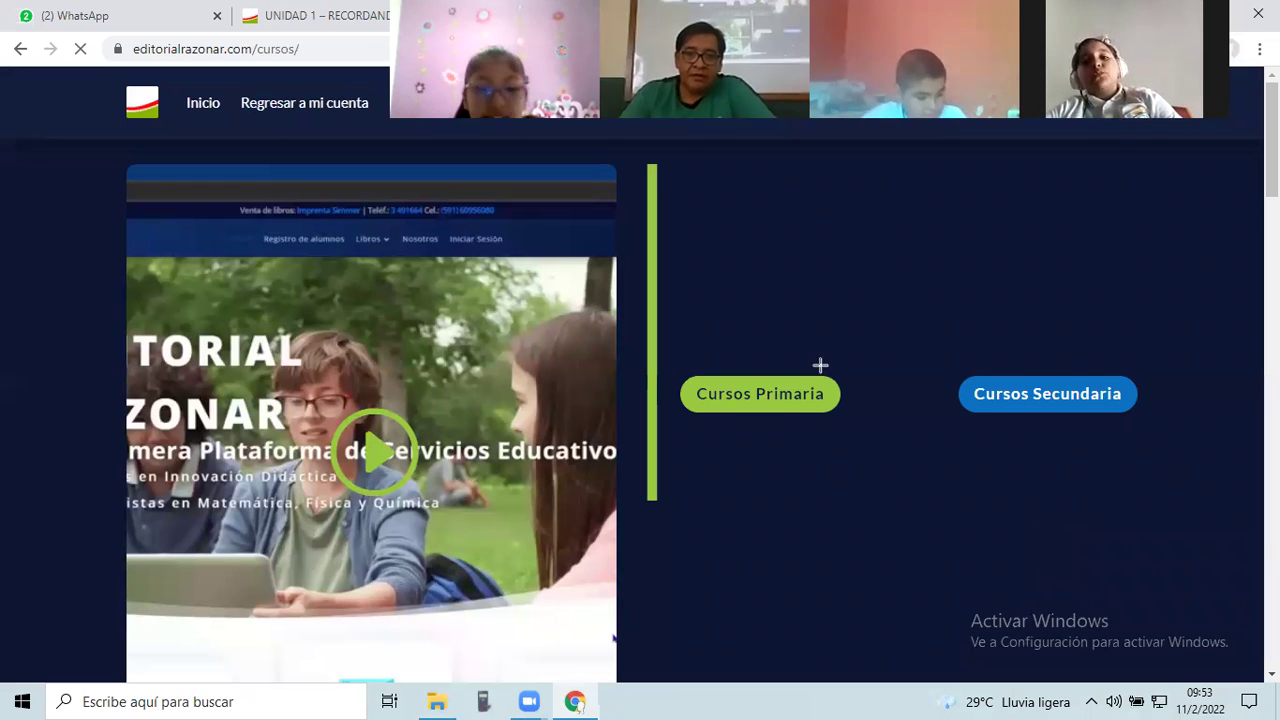
- Point an arrow at the secondary courses and open the MATEMÁTICA 1S activation form
mouse_move(488, 376)
left_mouse_down()
mouse_move(971, 320)
mouse_move(1006, 387)
left_mouse_up()
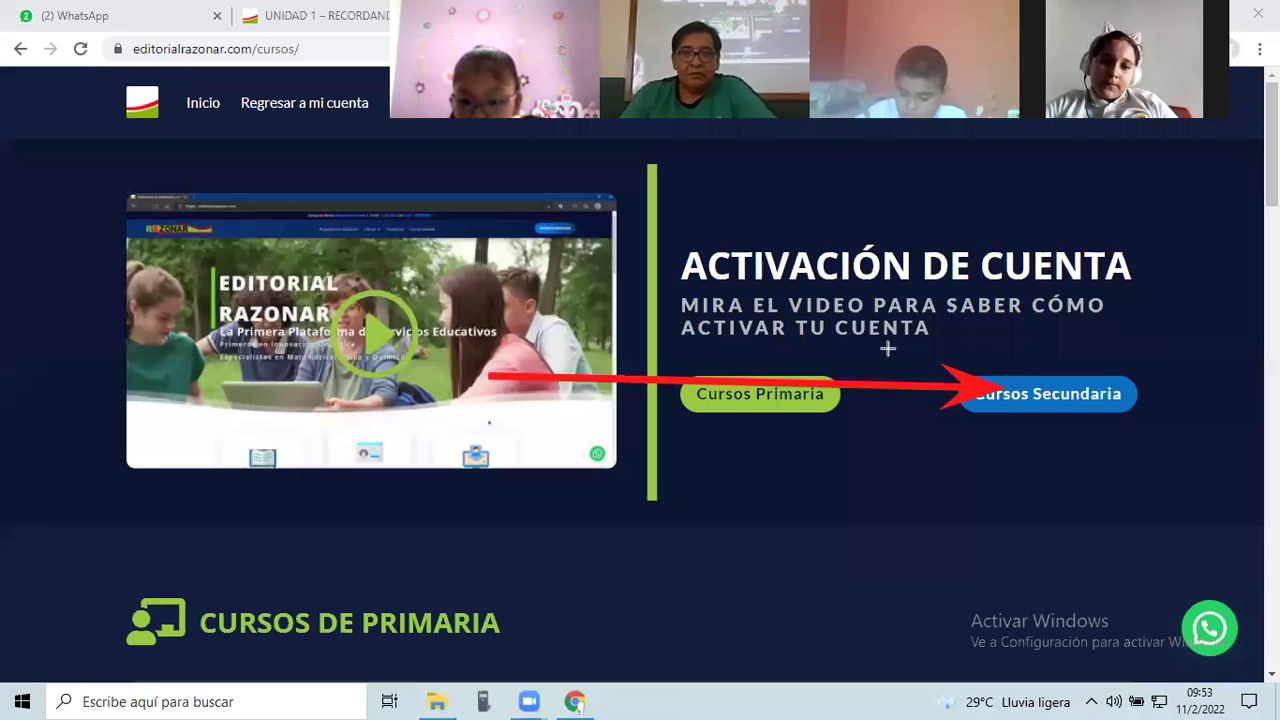
scroll(1007, 400, "down", 3)
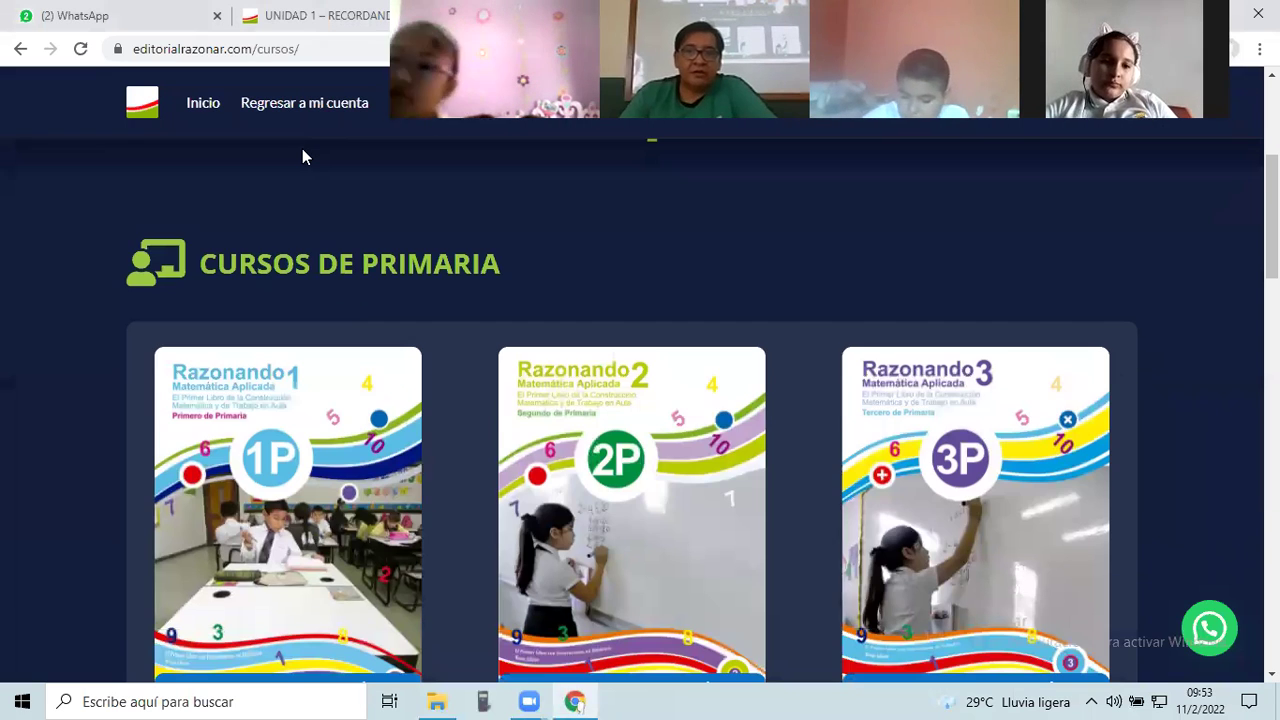
scroll(234, 302, "down", 8)
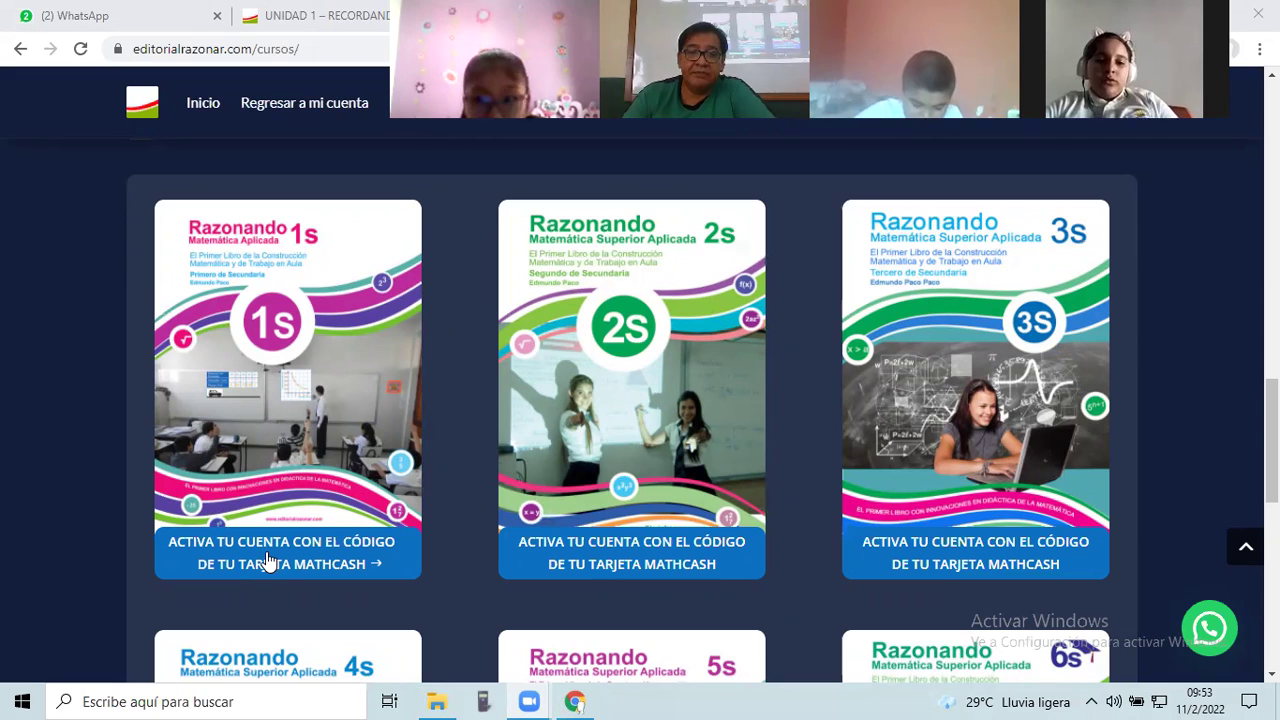
left_click(268, 561)
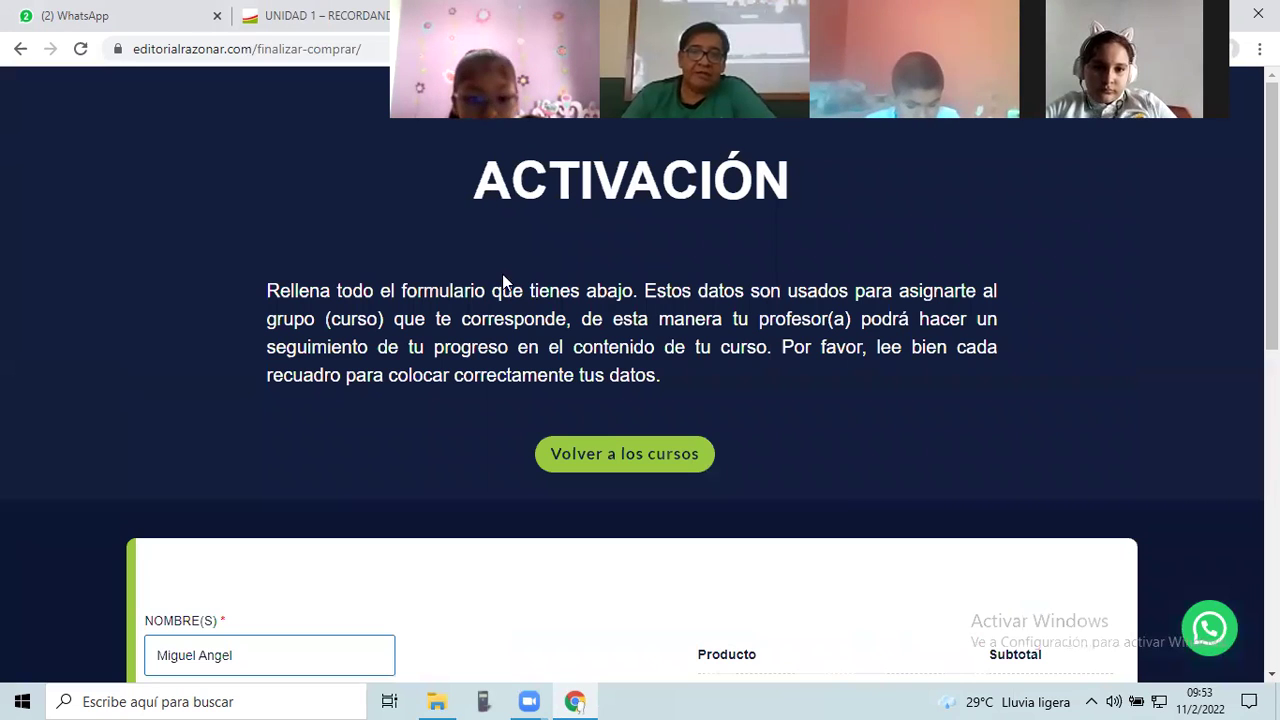
scroll(262, 355, "down", 3)
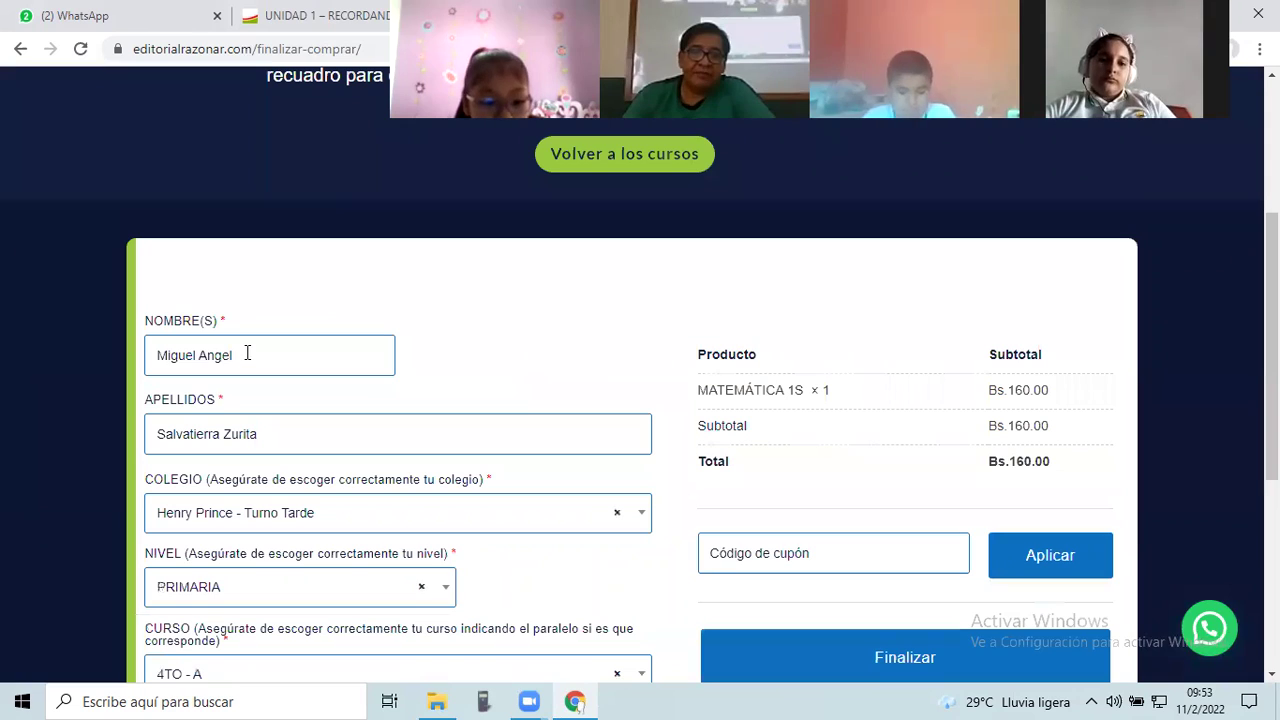
left_click_drag(150, 358, 236, 356)
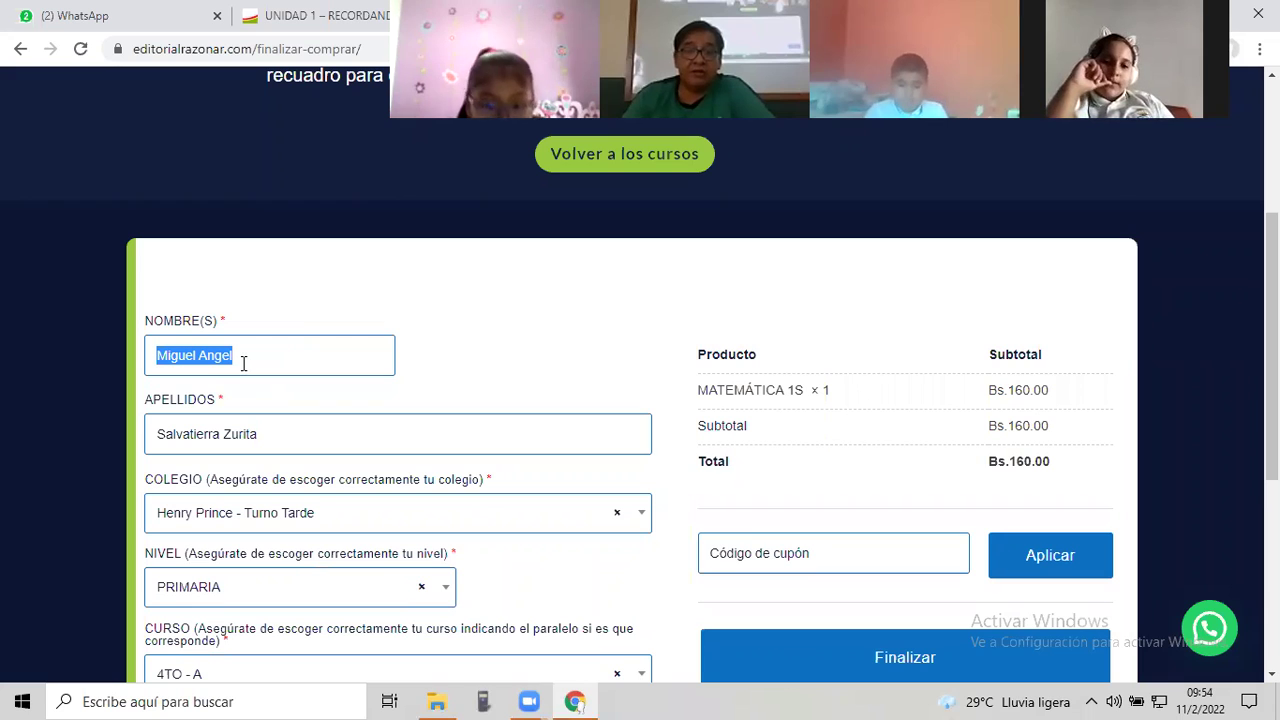
left_click(219, 187)
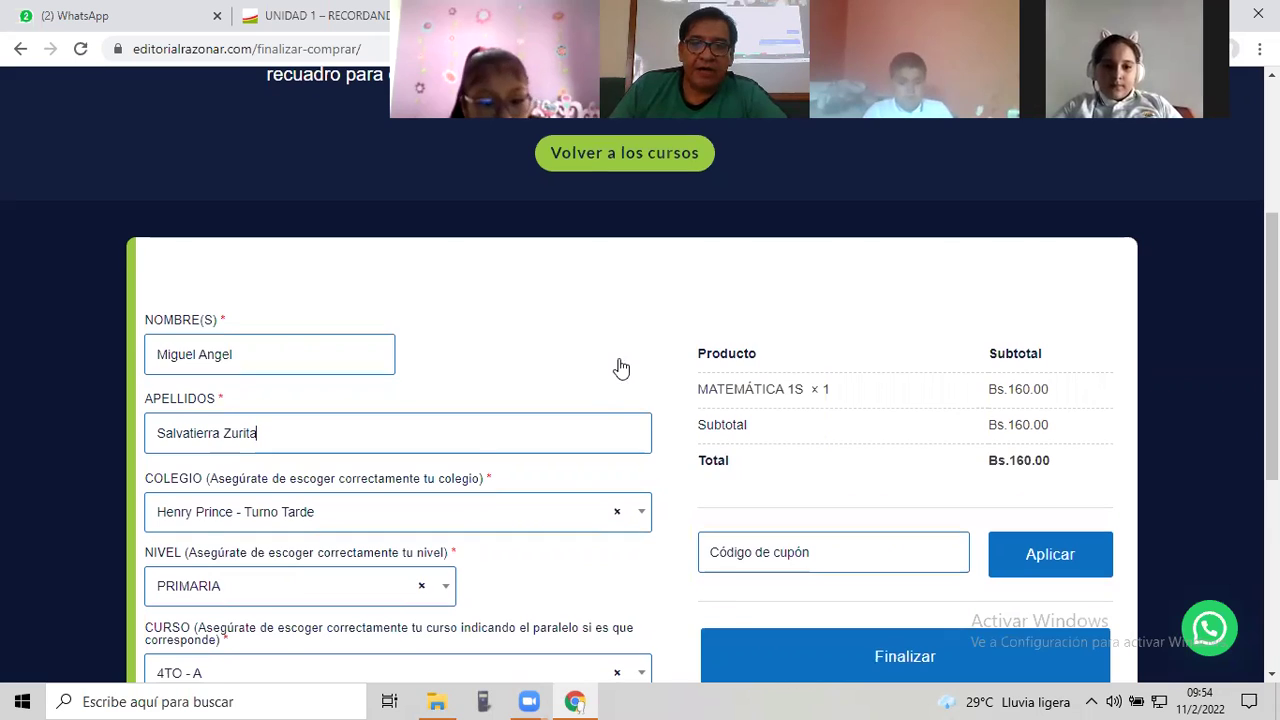
scroll(648, 368, "down", 2)
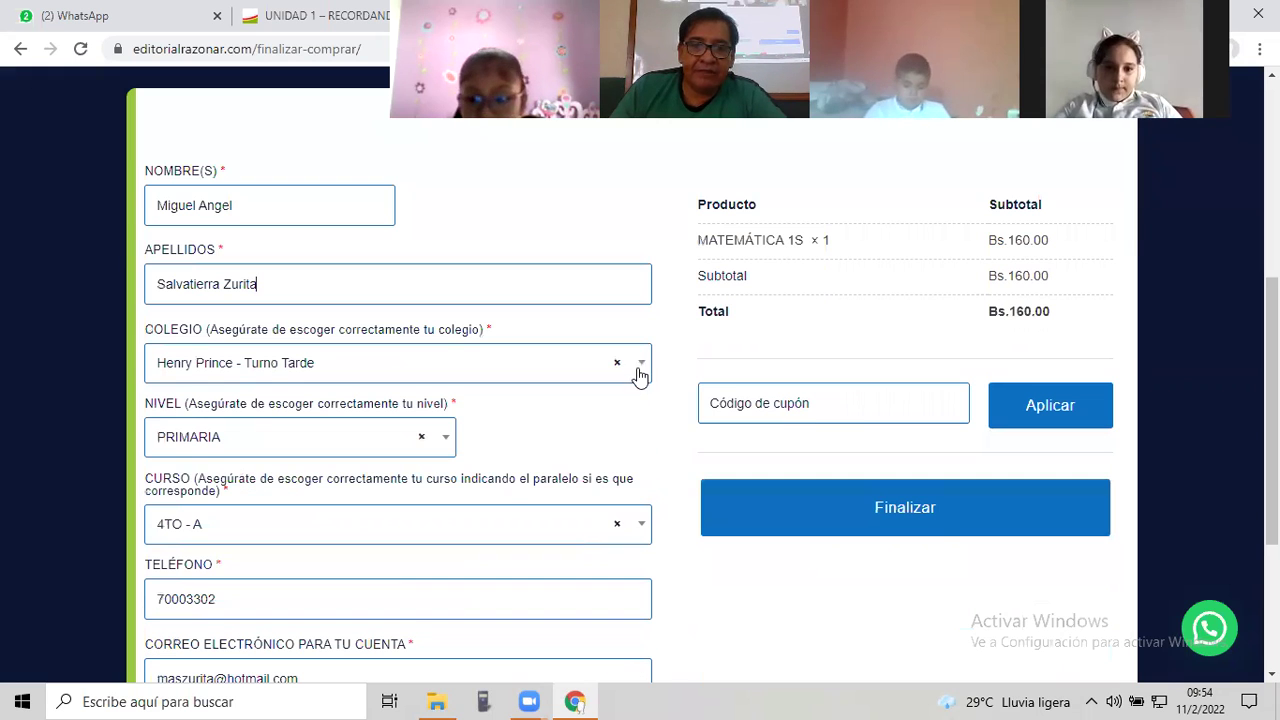
- Browse the school list and close it, keeping Henry Prince - Turno Tarde
left_click(643, 366)
scroll(480, 460, "up", 10)
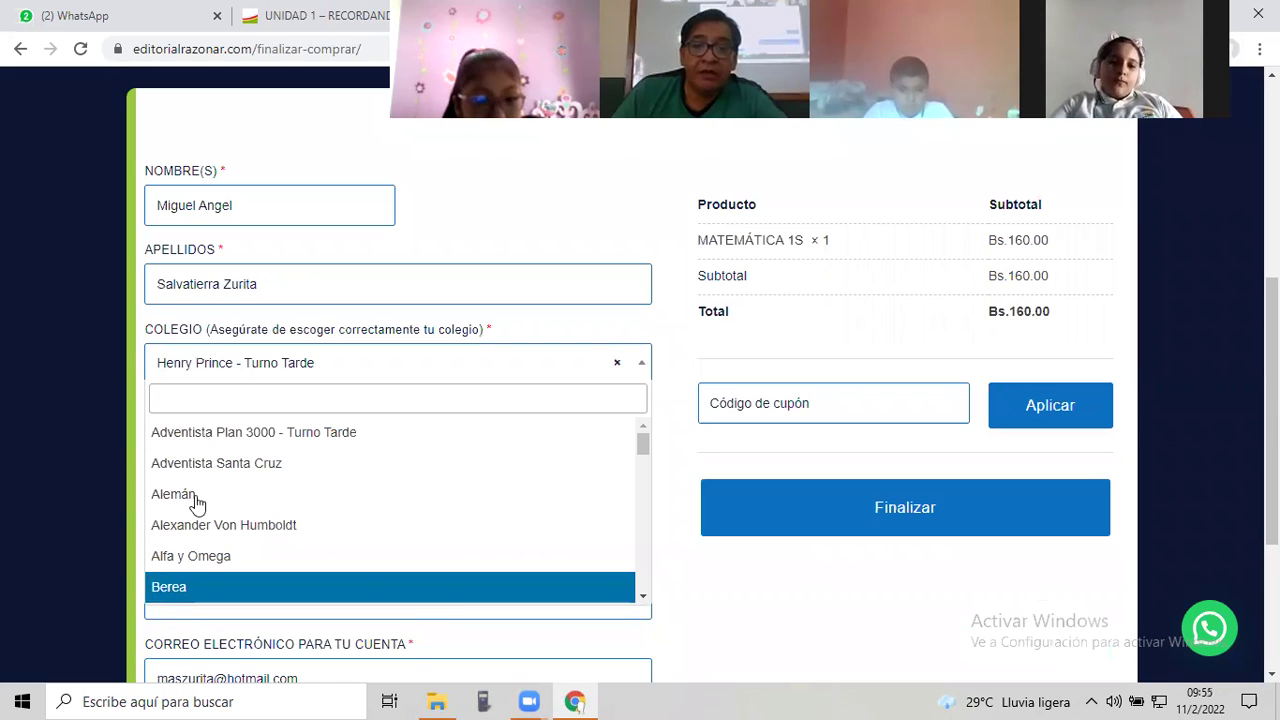
key("Up")
scroll(198, 500, "down", 5)
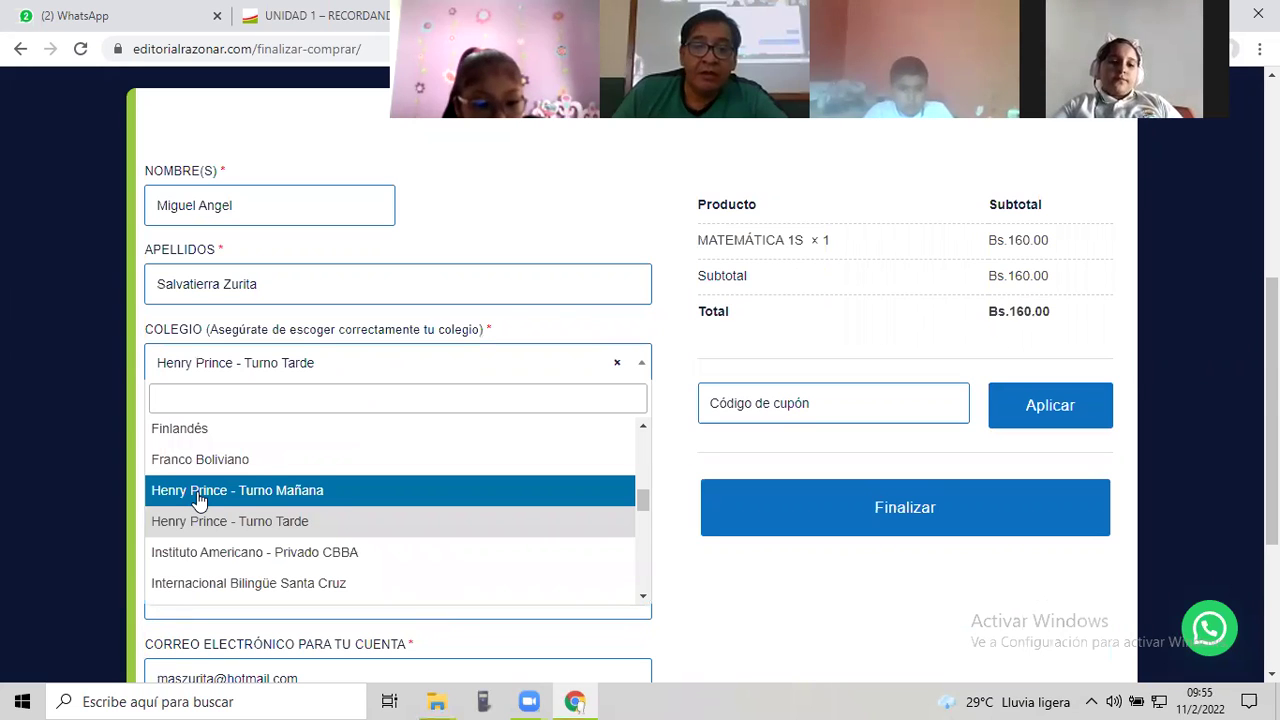
scroll(198, 500, "down", 1)
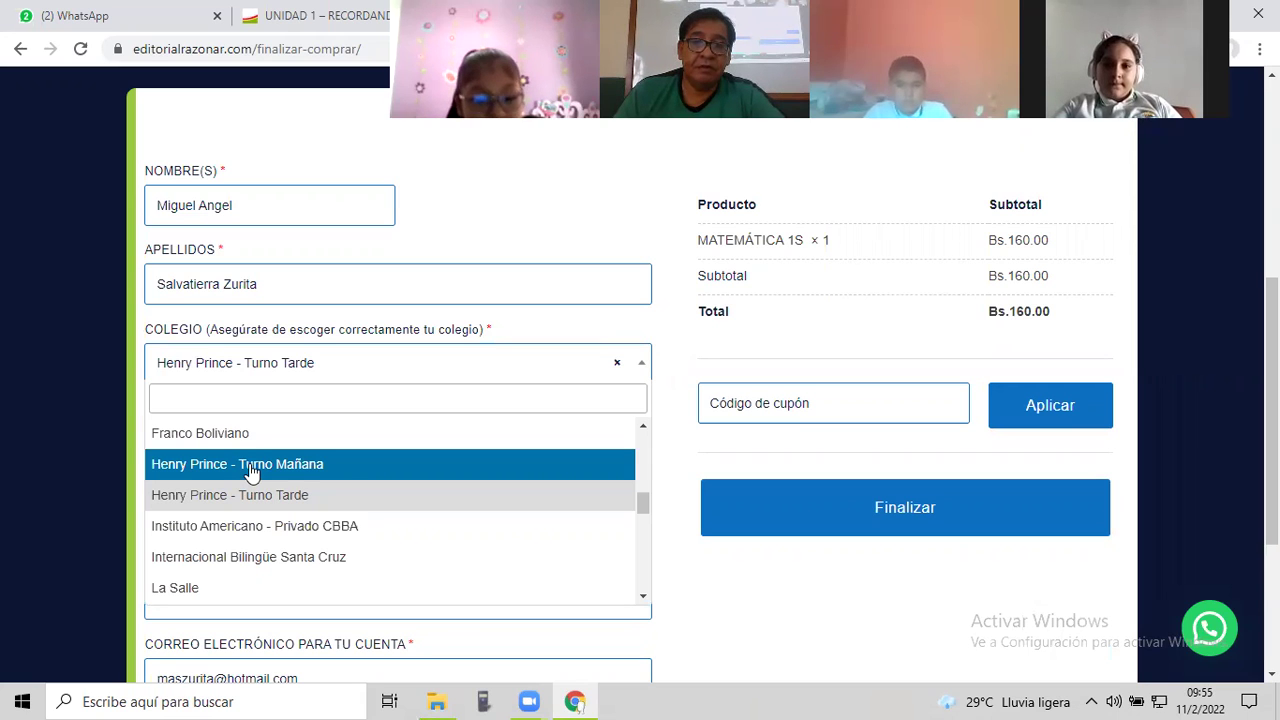
left_click(15, 416)
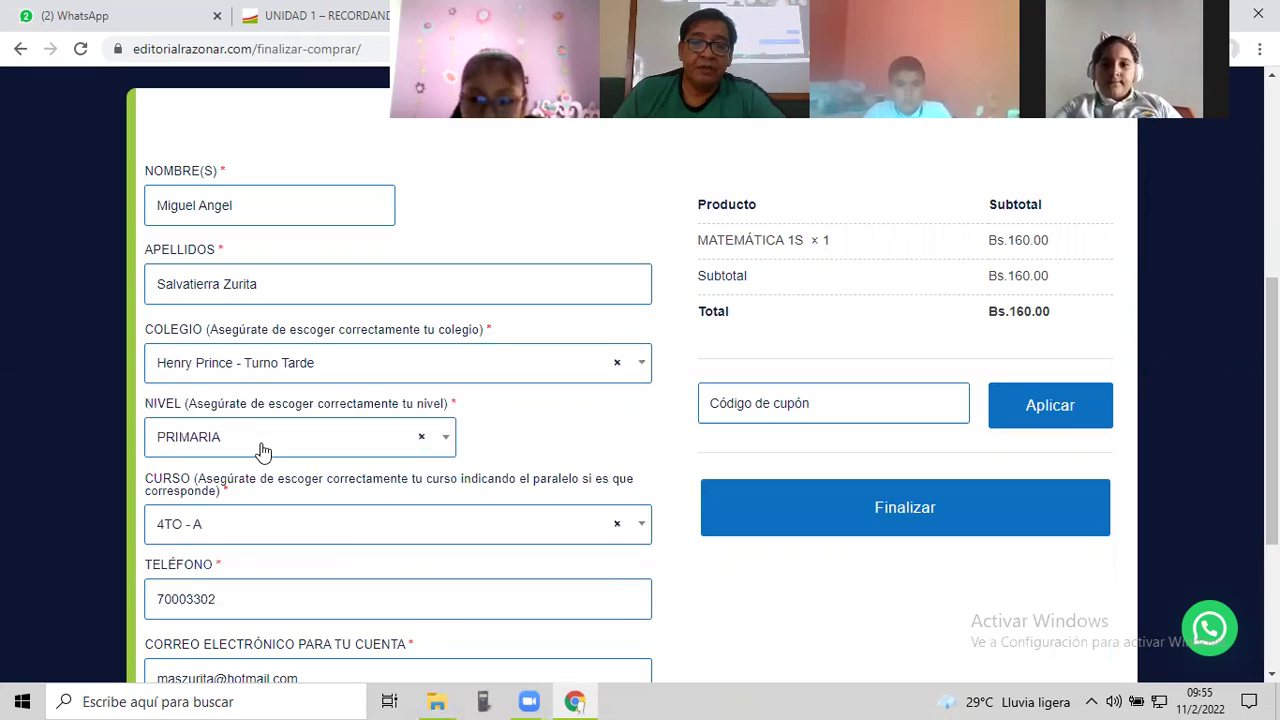
- Set the school level to SECUNDARIA
left_click(369, 452)
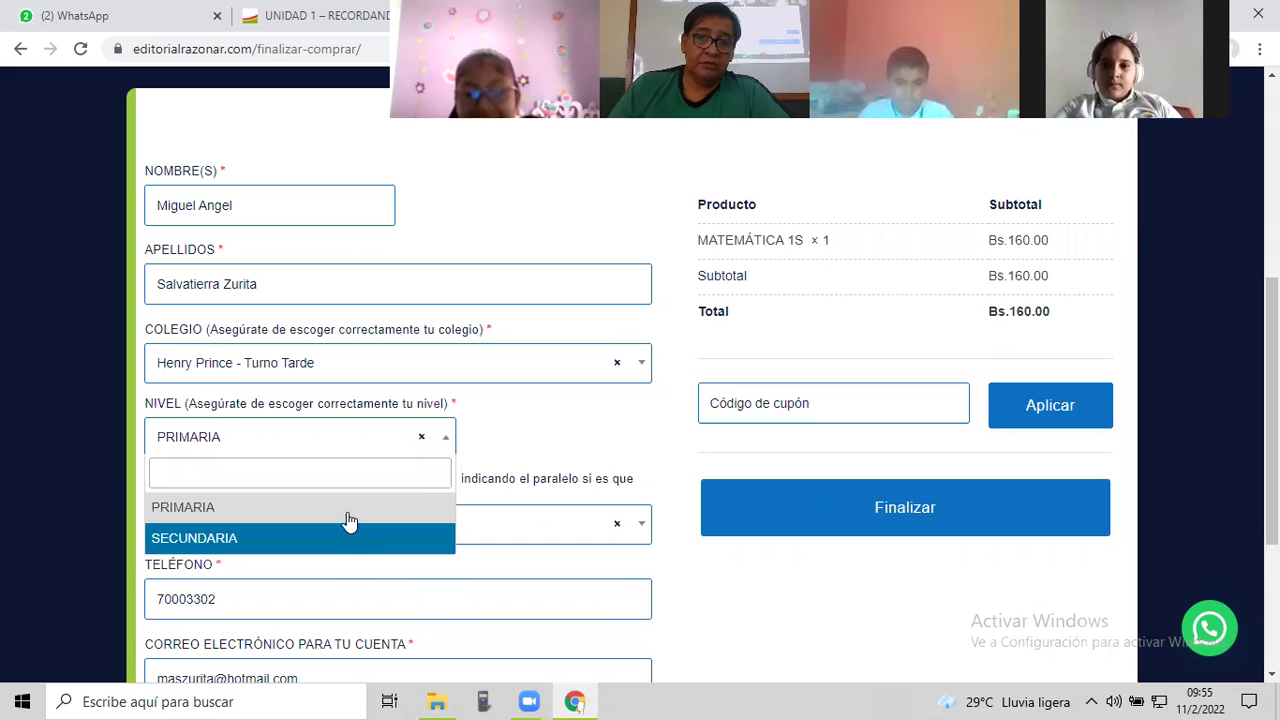
left_click(275, 440)
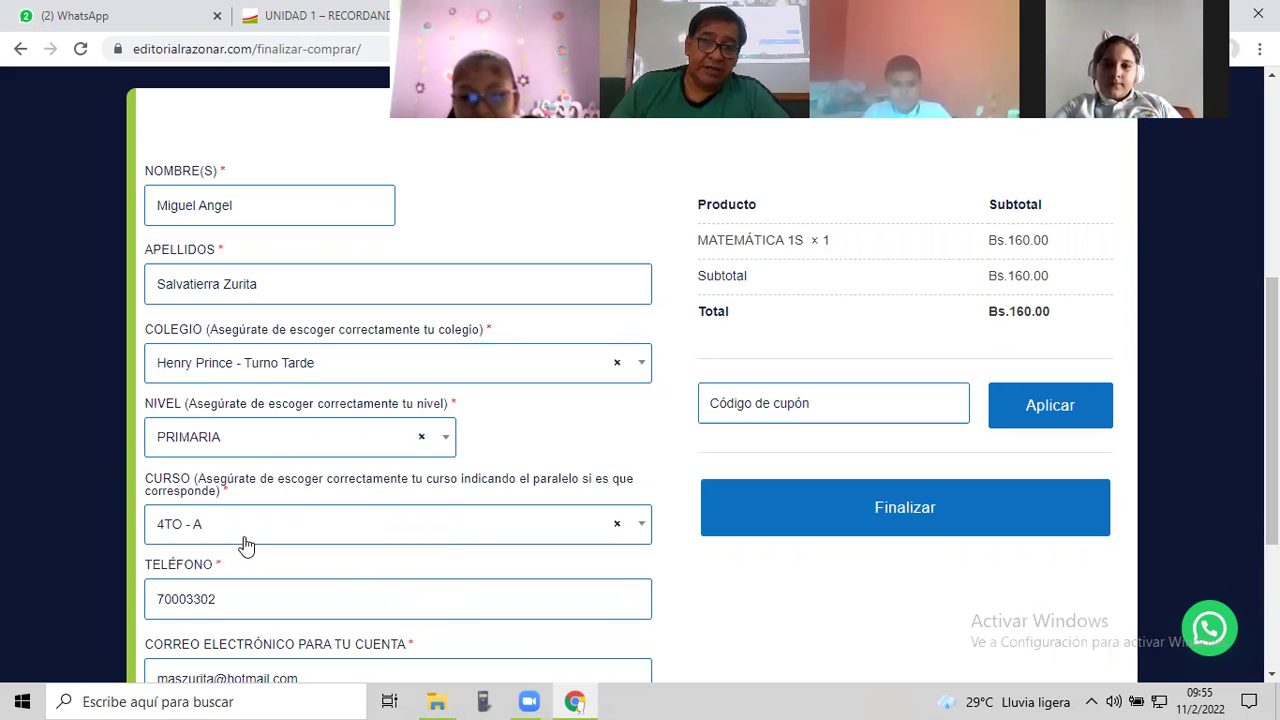
key("Down")
key("Return")
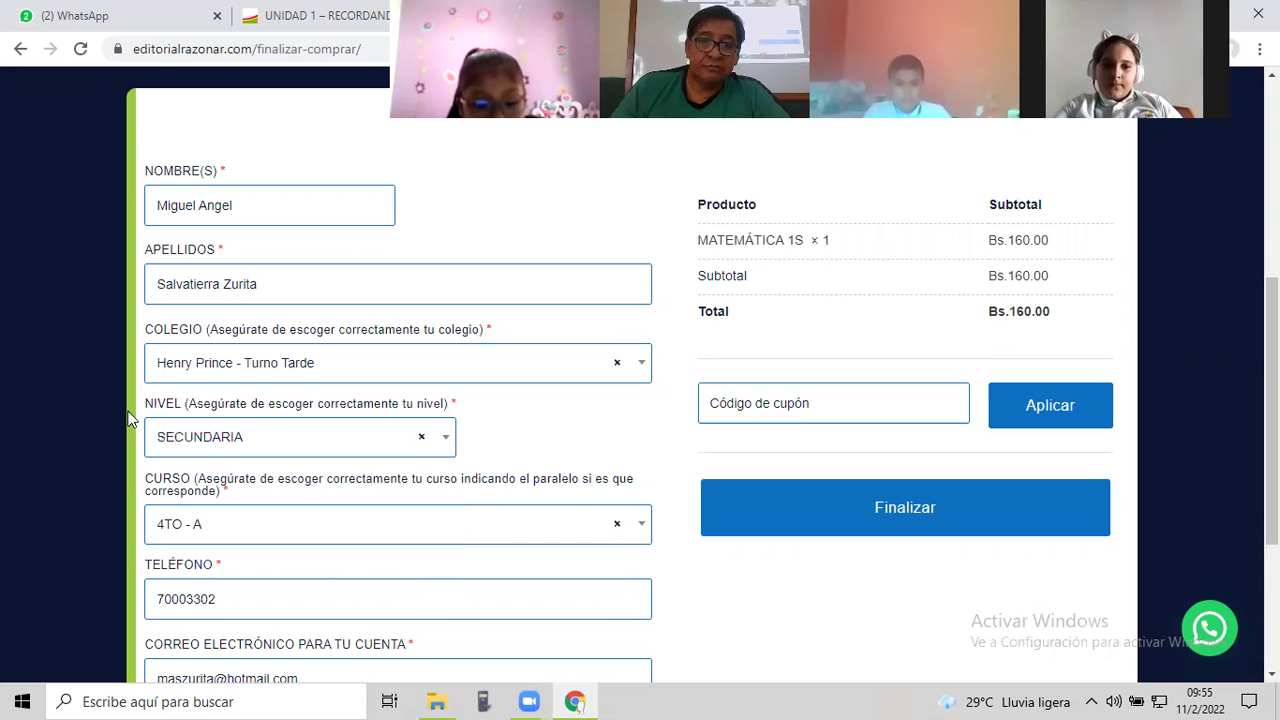
scroll(550, 465, "down", 1)
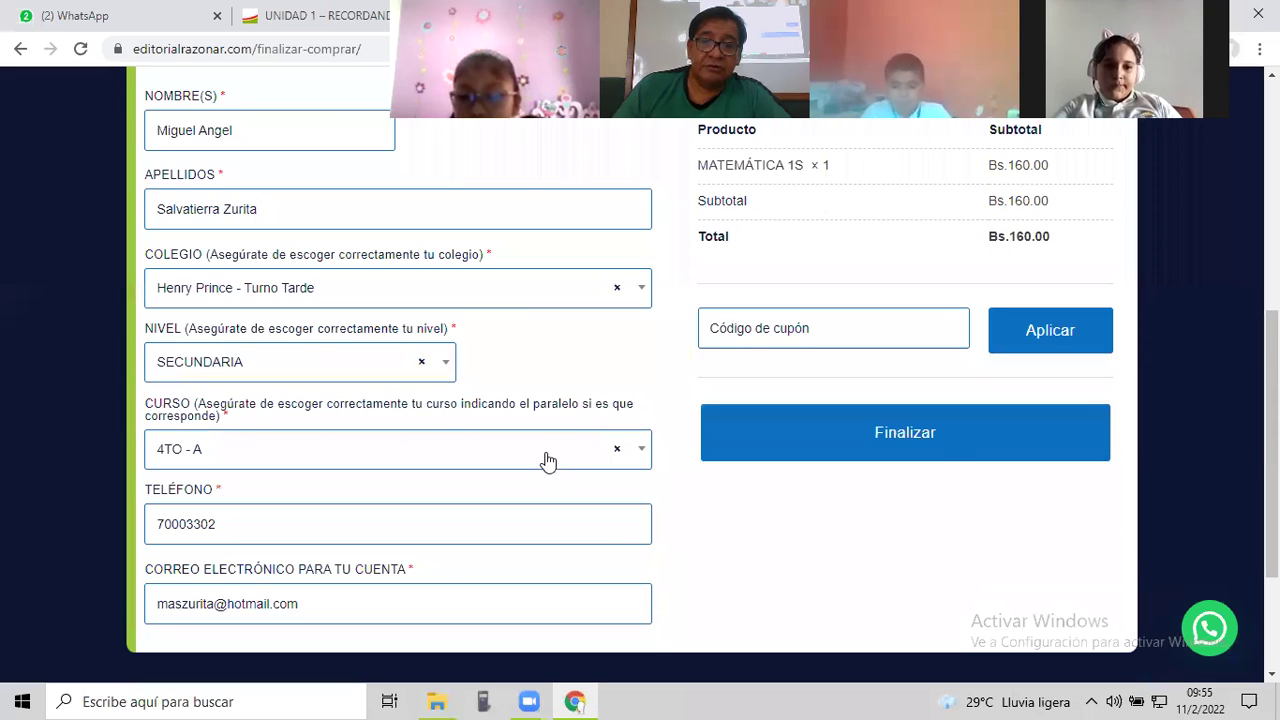
- Choose 1RO - B as the course and check the entered phone number
left_click(548, 461)
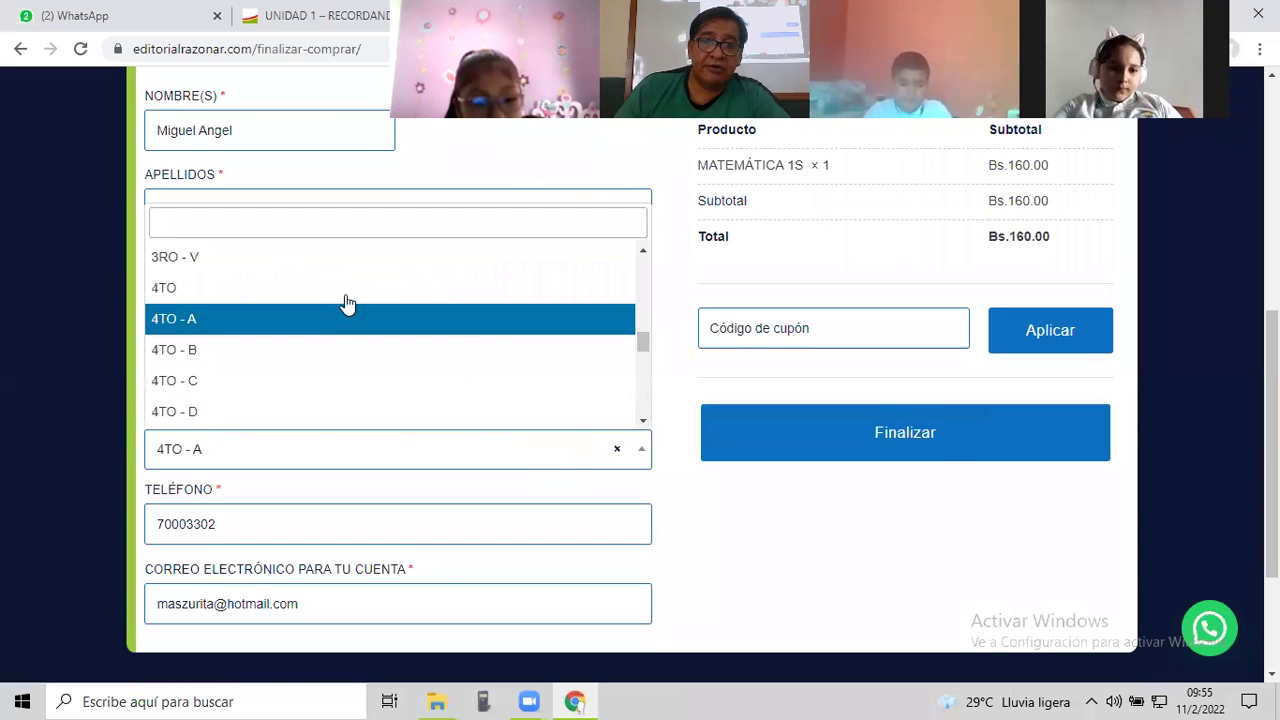
scroll(347, 305, "up", 2)
scroll(350, 305, "up", 5)
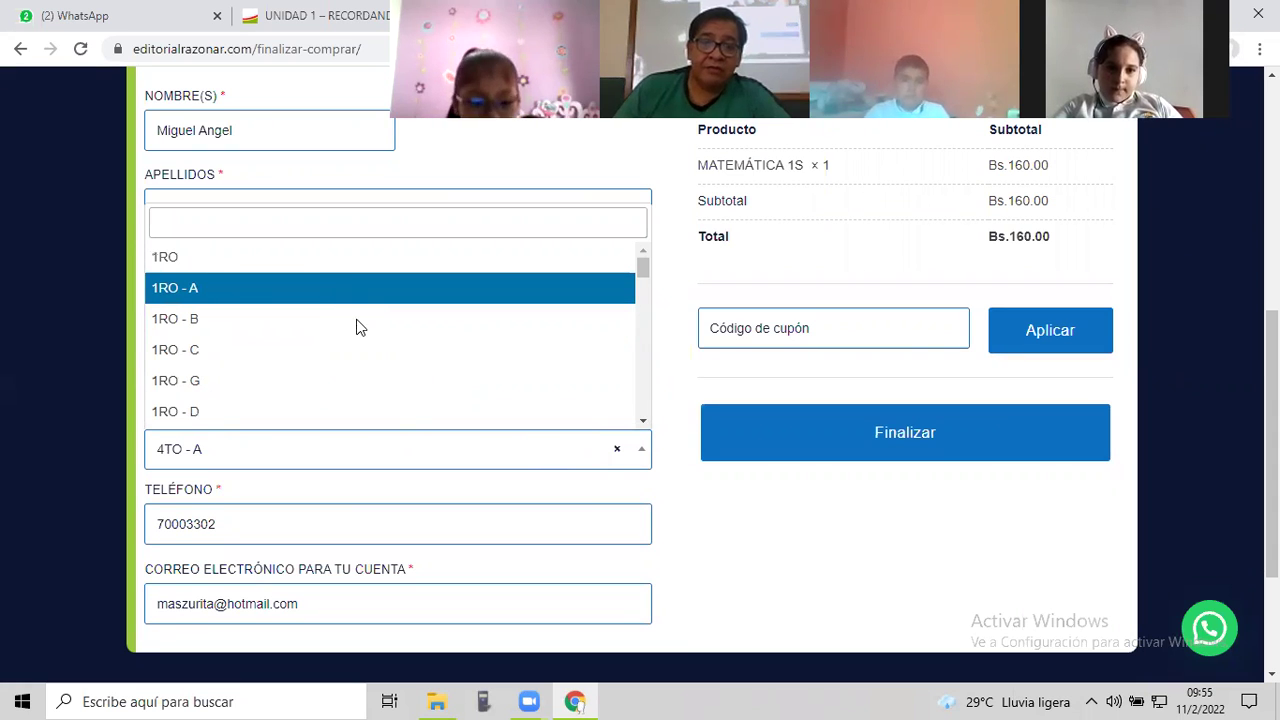
left_click(357, 325)
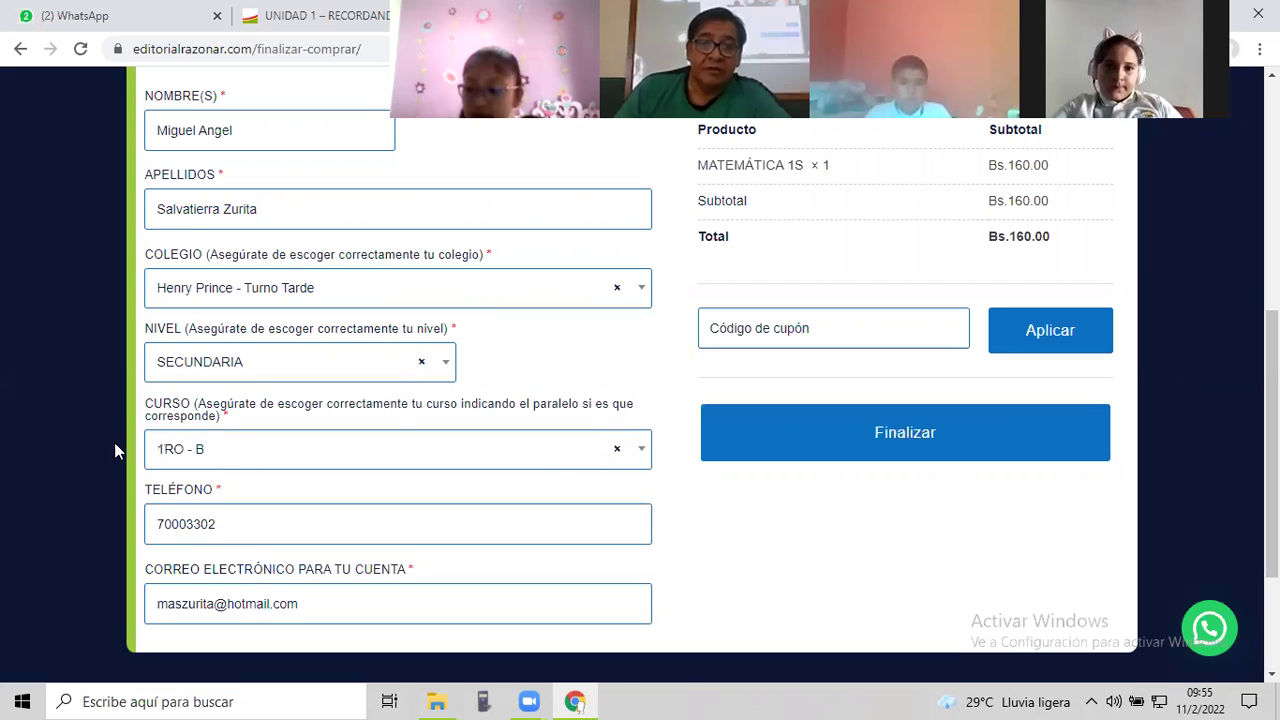
scroll(114, 449, "down", 2)
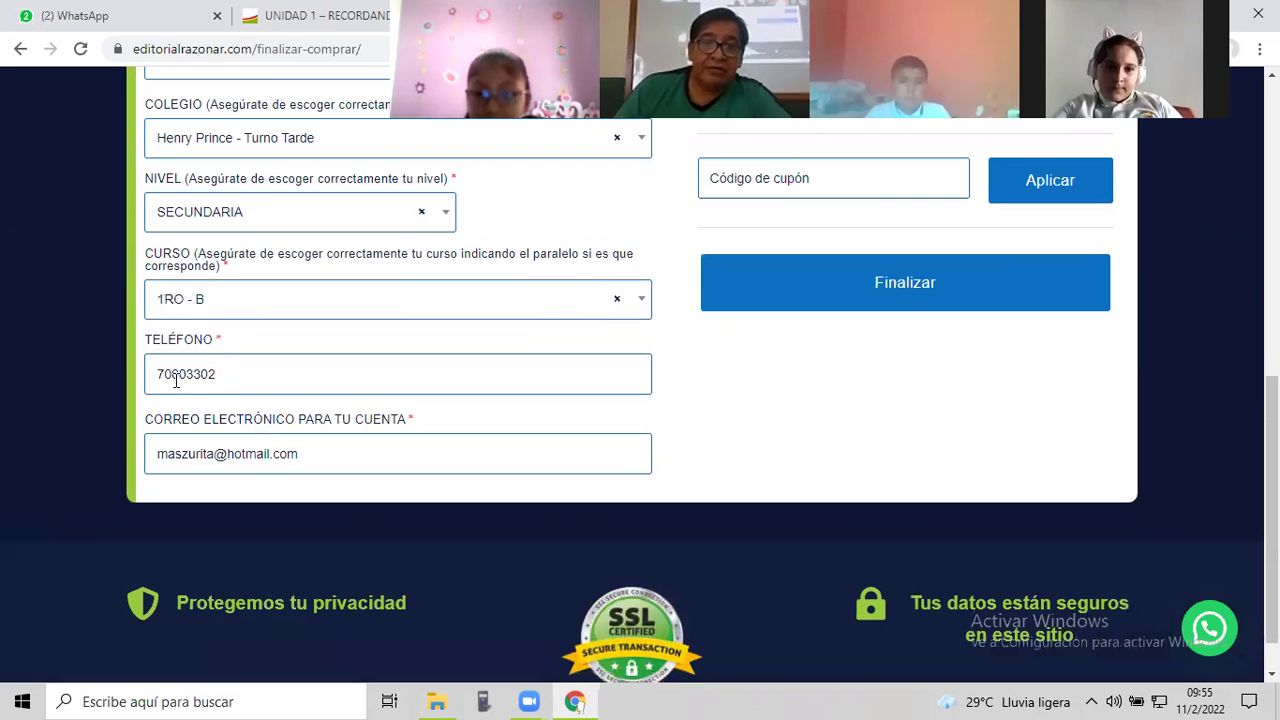
double_click(200, 380)
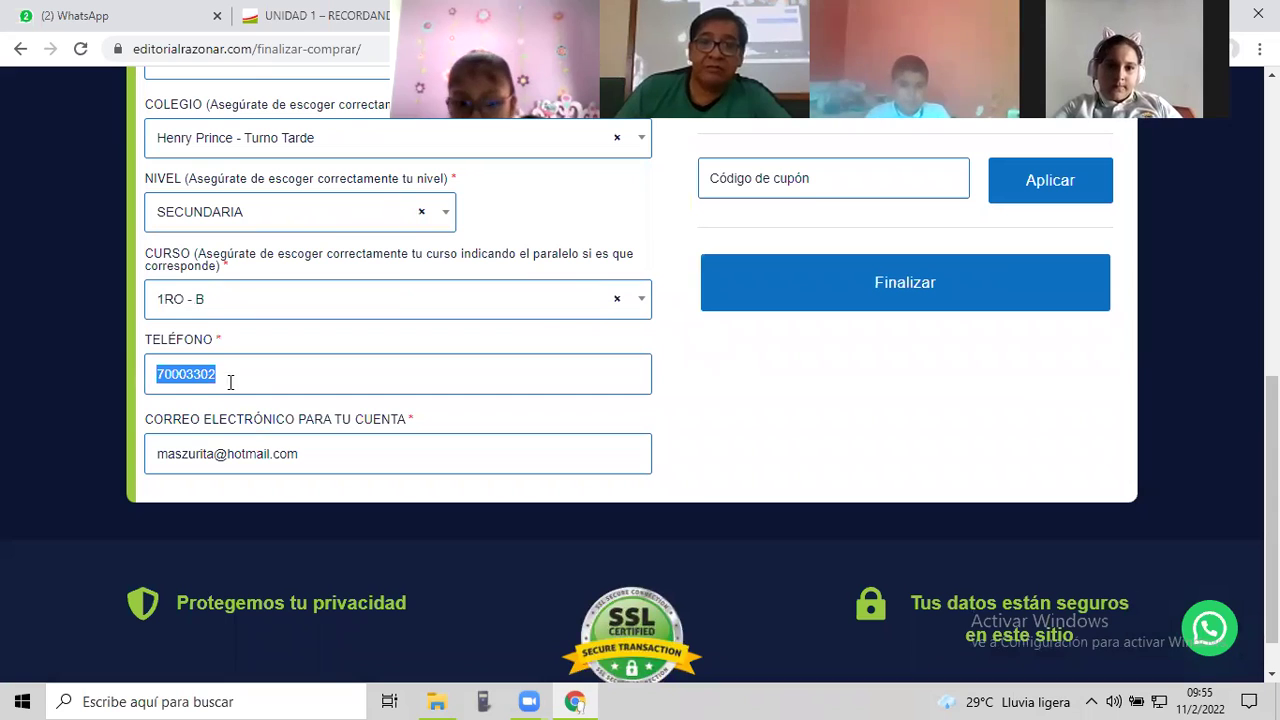
left_click(671, 588)
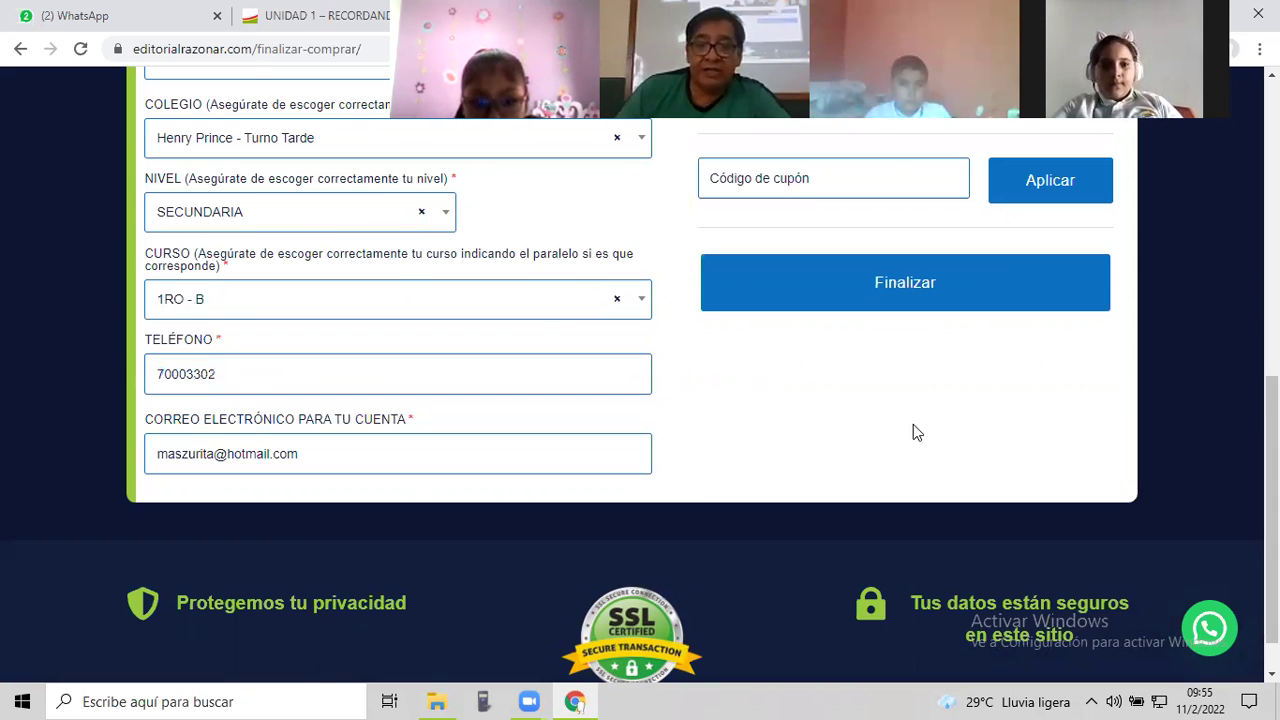
mouse_move(994, 483)
left_mouse_down()
mouse_move(1190, 604)
mouse_move(1166, 606)
left_mouse_up()
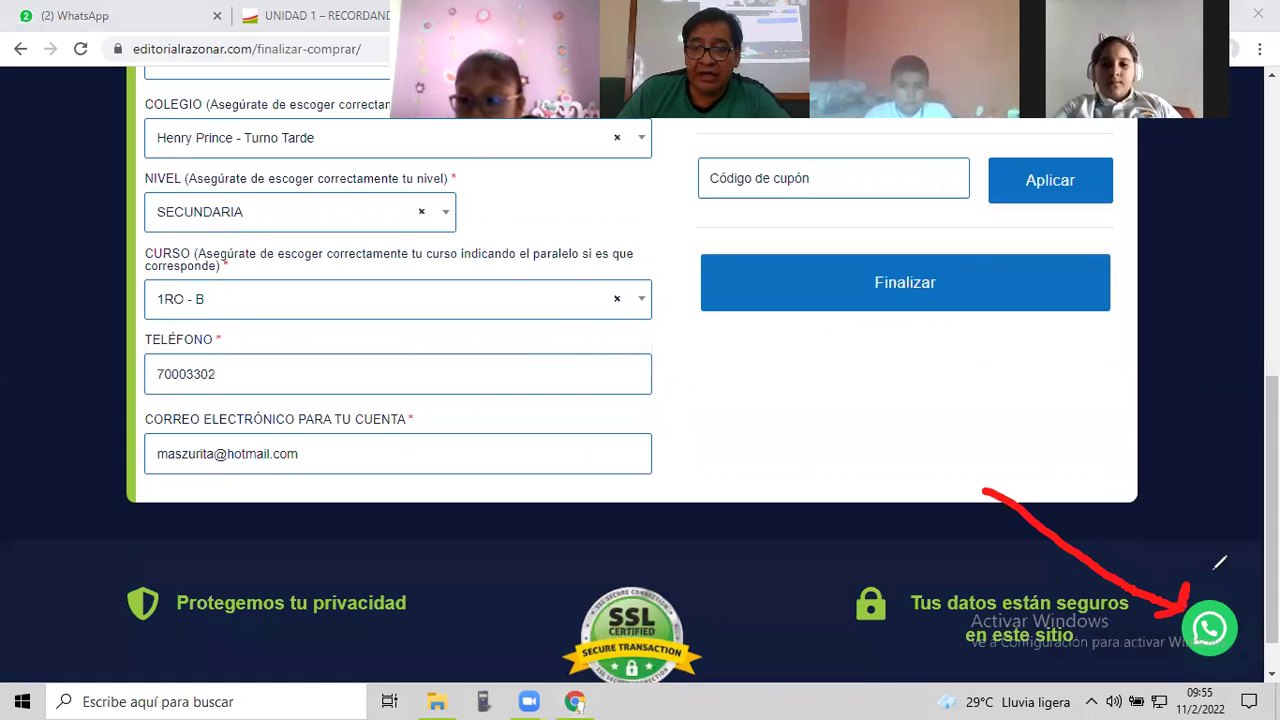
left_click_drag(1237, 556, 1164, 629)
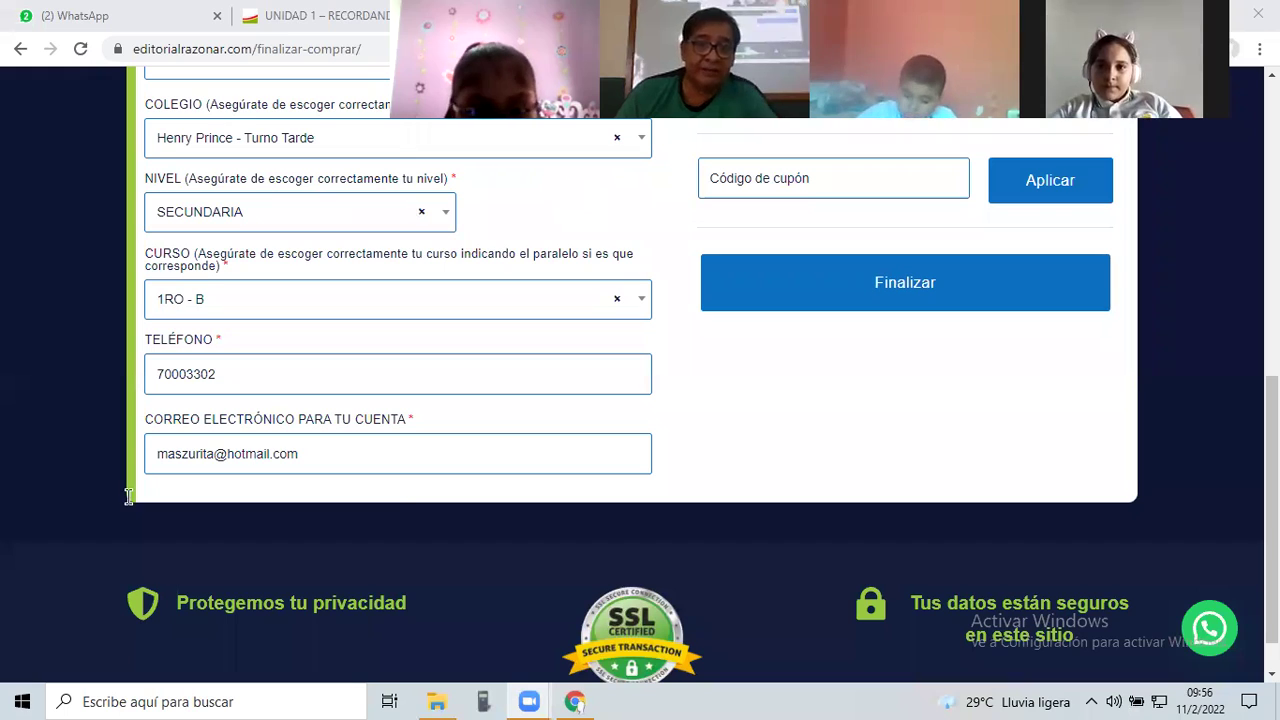
- Start a text note below the email field reading 'NOMBRE DE USUARIO:'
left_click(425, 500)
left_click_drag(440, 508, 653, 512)
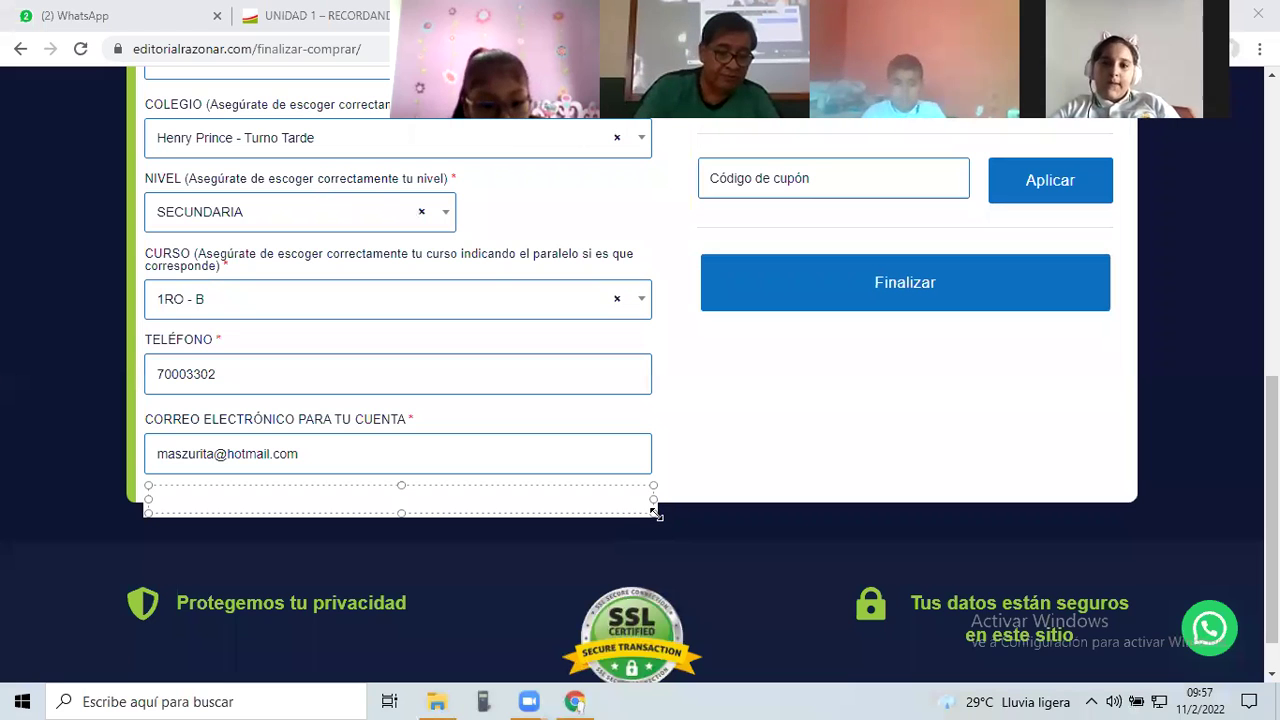
type("nom")
key("BackSpace")
key("BackSpace")
key("BackSpace")
type("NOM")
key("BackSpace")
type("BRE")
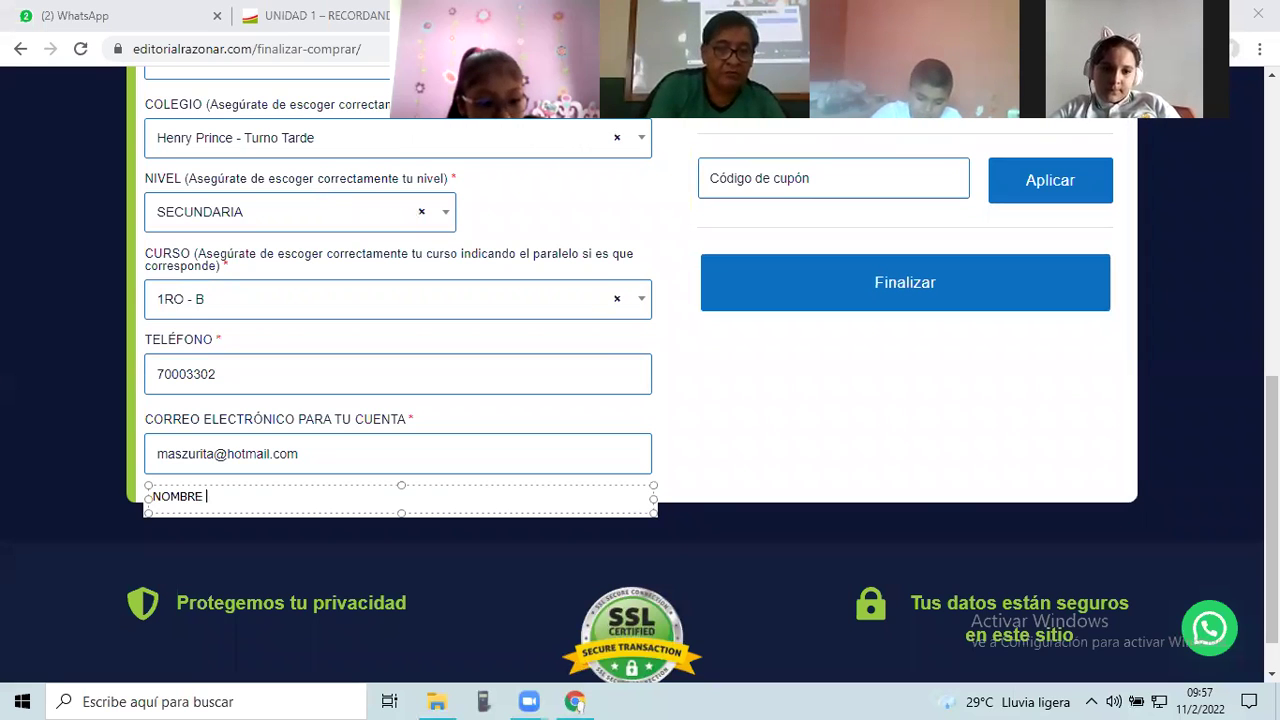
type(" DE USUARIO:")
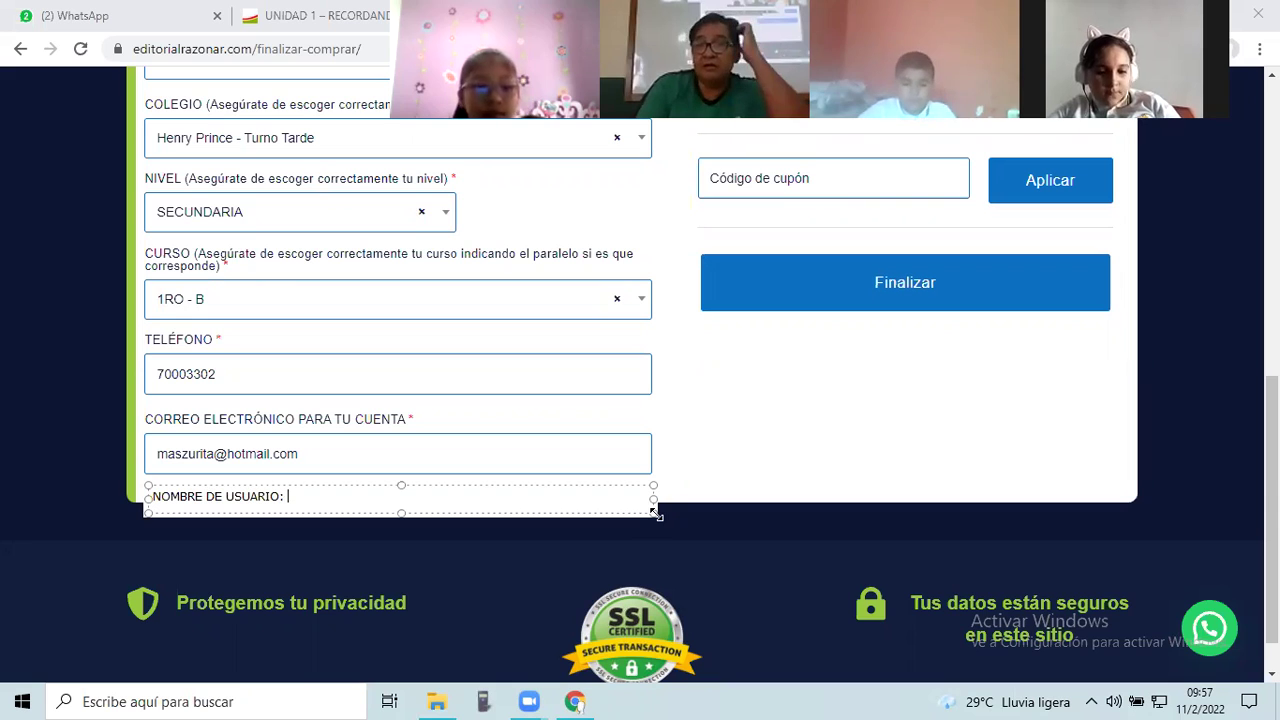
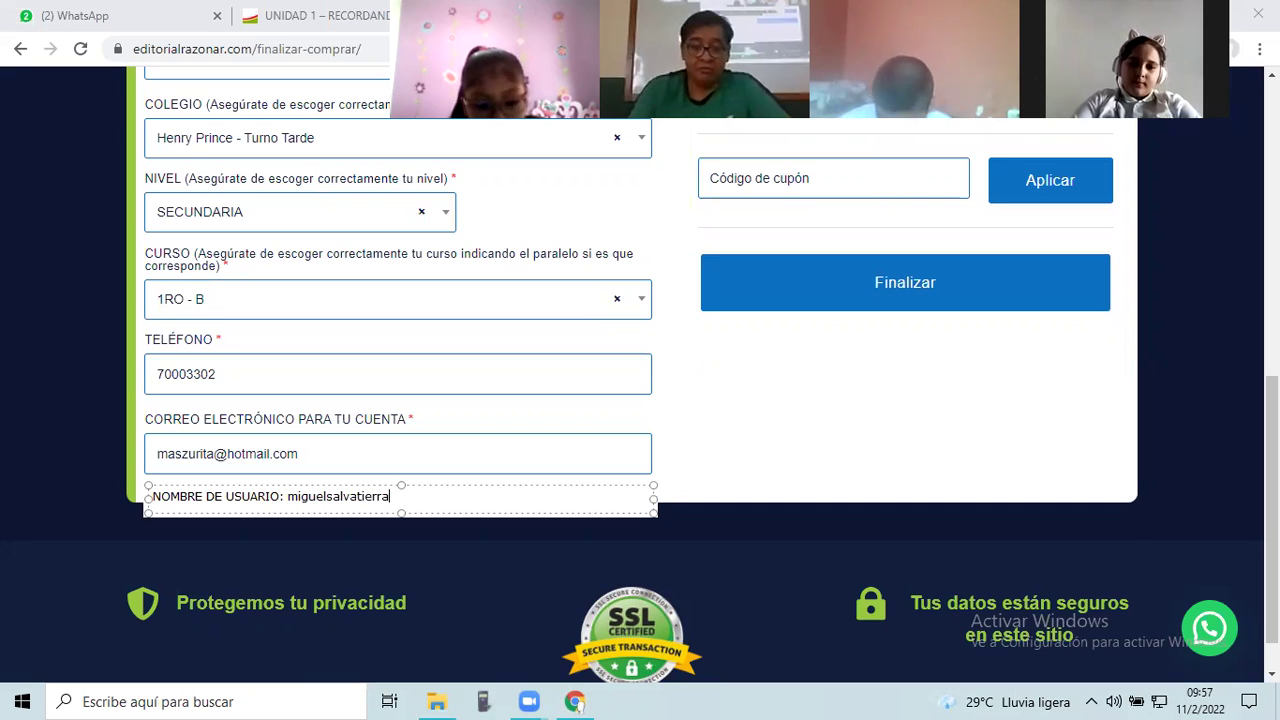
- Type the student's username after the label, fixing typos
left_click(657, 514)
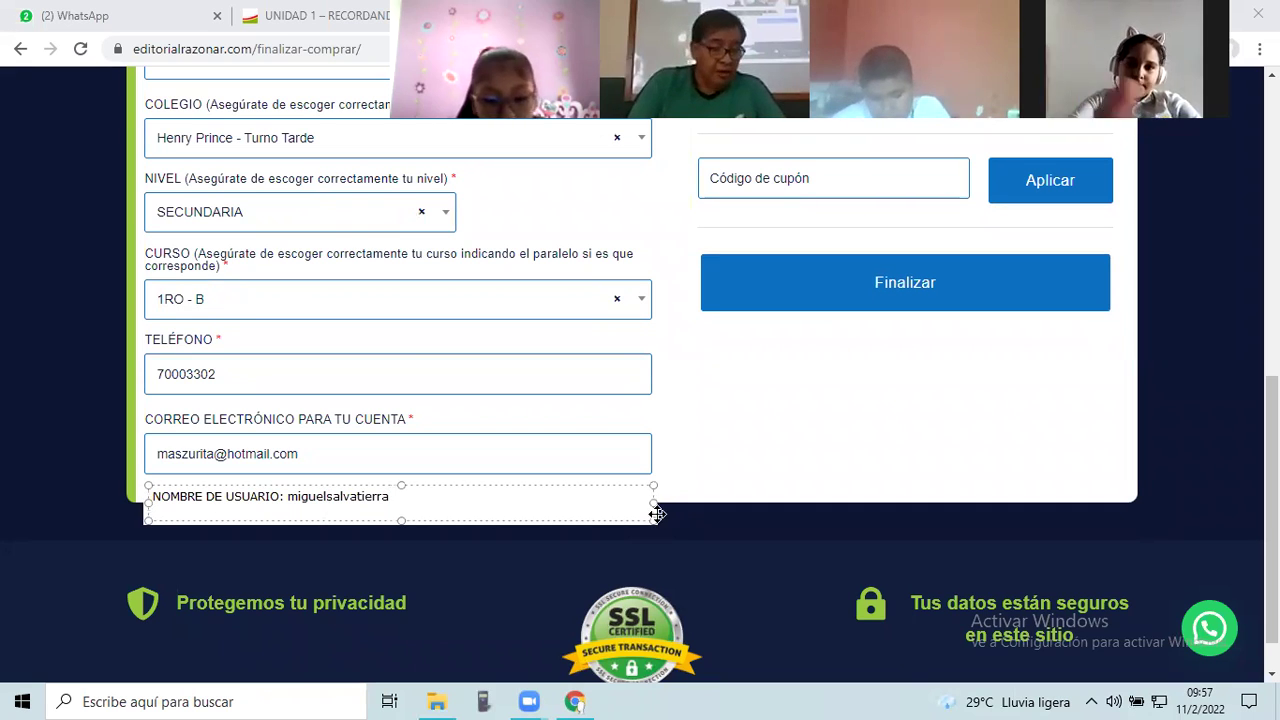
- Add a second line 'CONTRASEÑA: ************' to the note
left_click_drag(657, 514, 657, 530)
key("Return")
type("CONT")
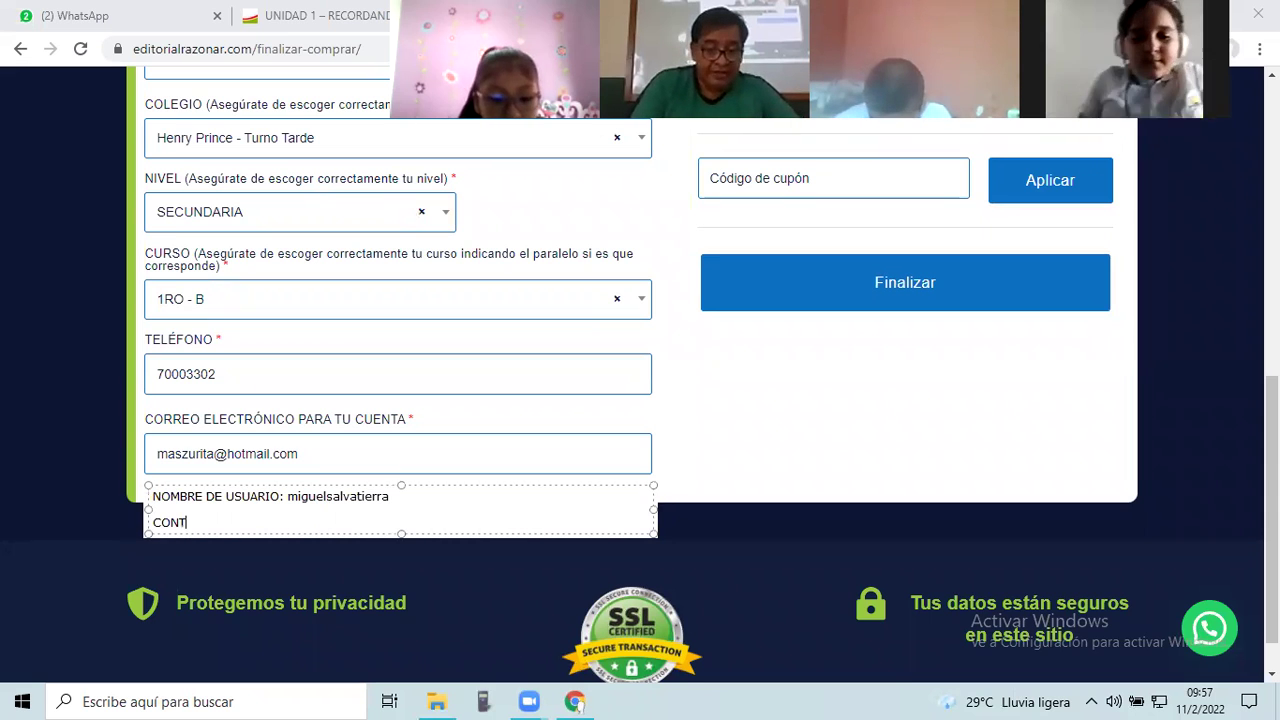
type("RASEÑA: ")
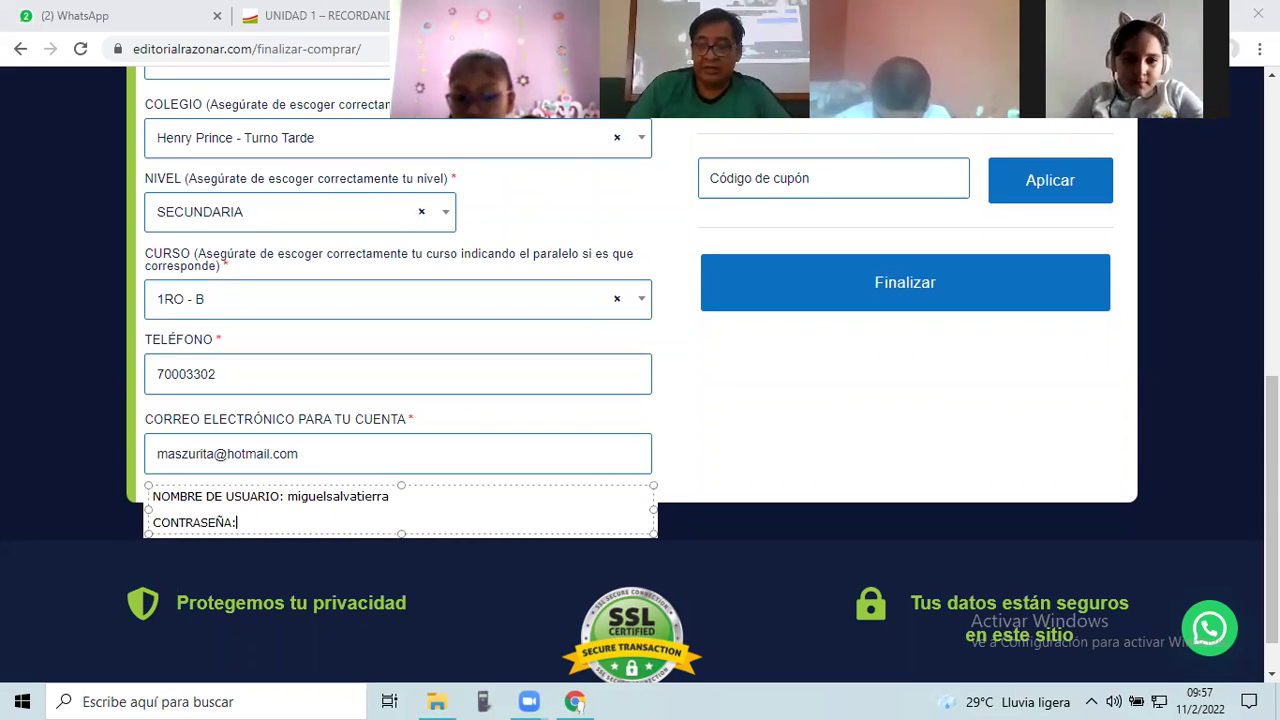
type("************")
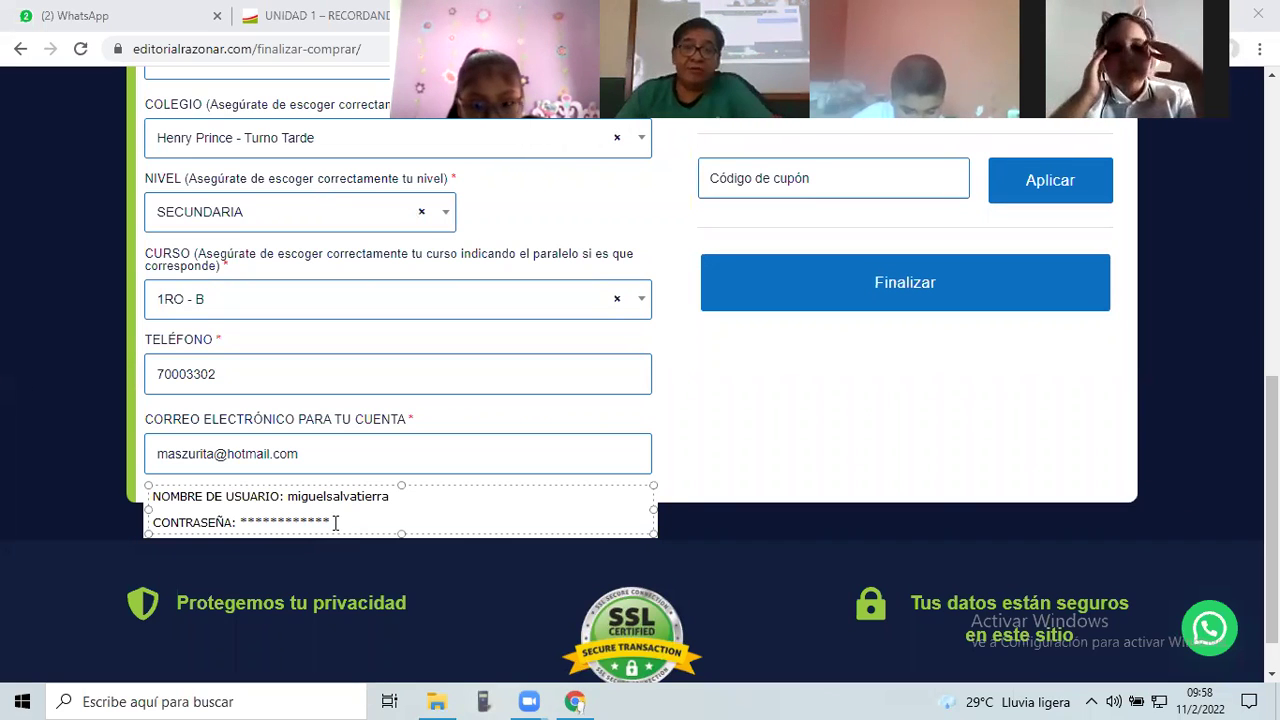
- Draw an arrow toward WhatsApp and circle the phone number and email in red
left_click(960, 528)
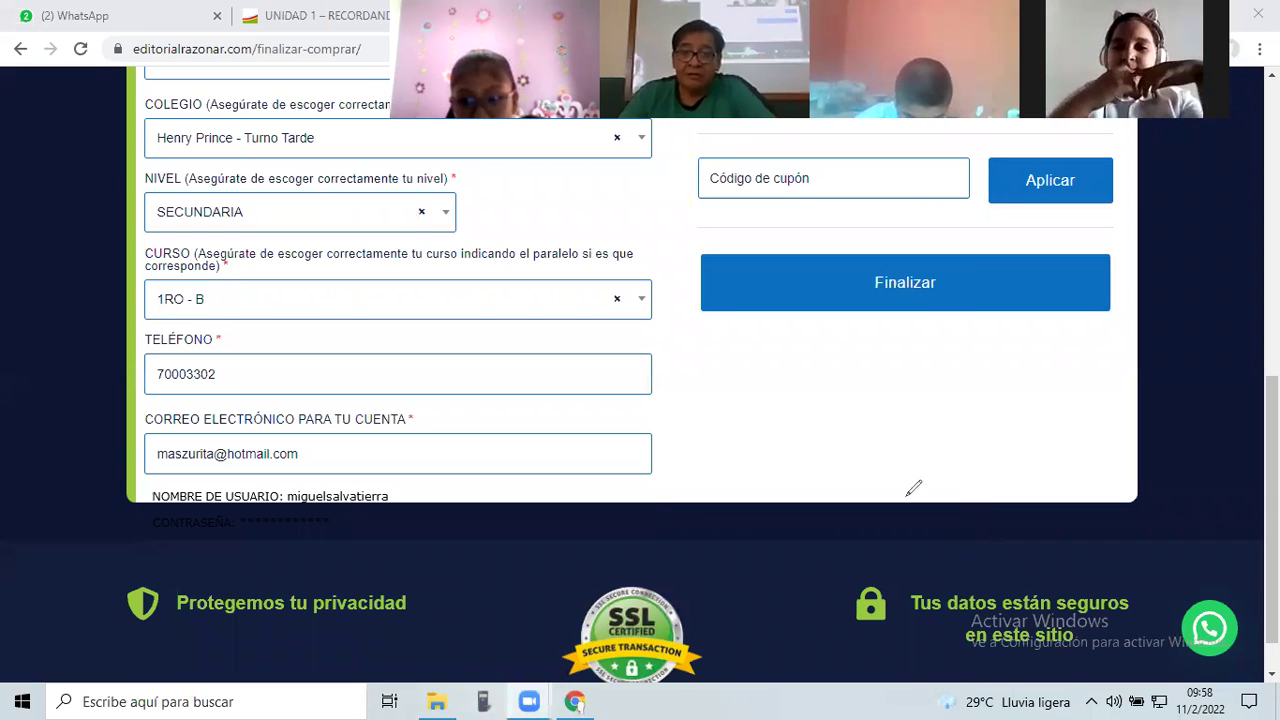
mouse_move(926, 458)
left_mouse_down()
mouse_move(1180, 600)
mouse_move(1228, 567)
mouse_move(1200, 568)
left_mouse_up()
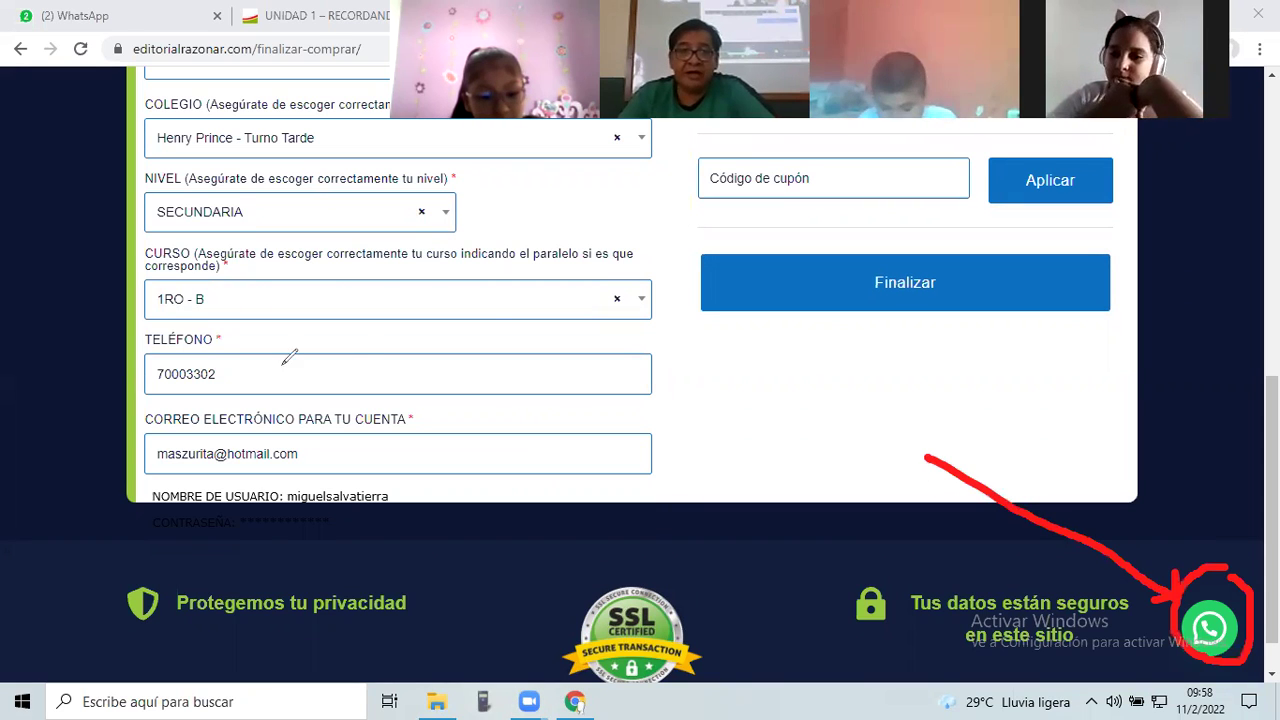
left_click_drag(254, 388, 282, 364)
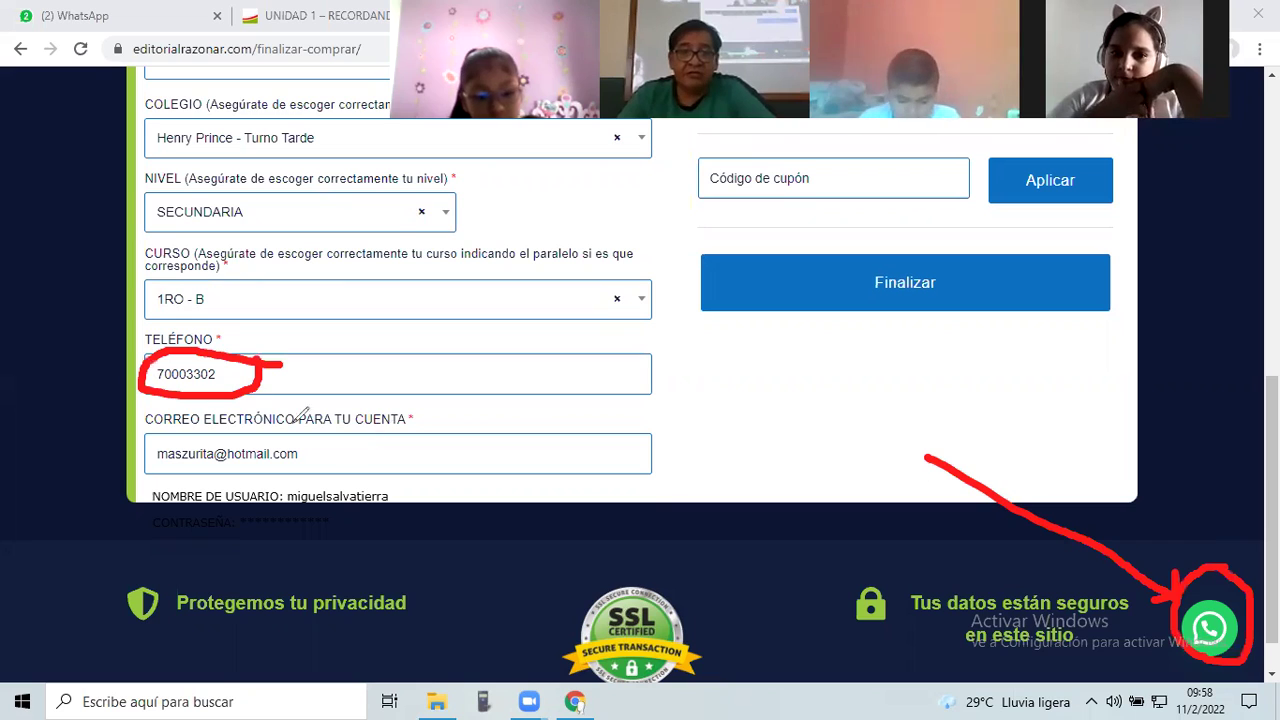
left_click_drag(200, 419, 332, 432)
mouse_move(160, 478)
left_mouse_down()
mouse_move(349, 431)
mouse_move(325, 427)
mouse_move(280, 490)
left_mouse_up()
- Mark the phone with an X and the email with a check, then clear all drawings
left_click_drag(292, 368, 326, 312)
left_click_drag(318, 314, 336, 366)
left_click_drag(361, 422, 362, 444)
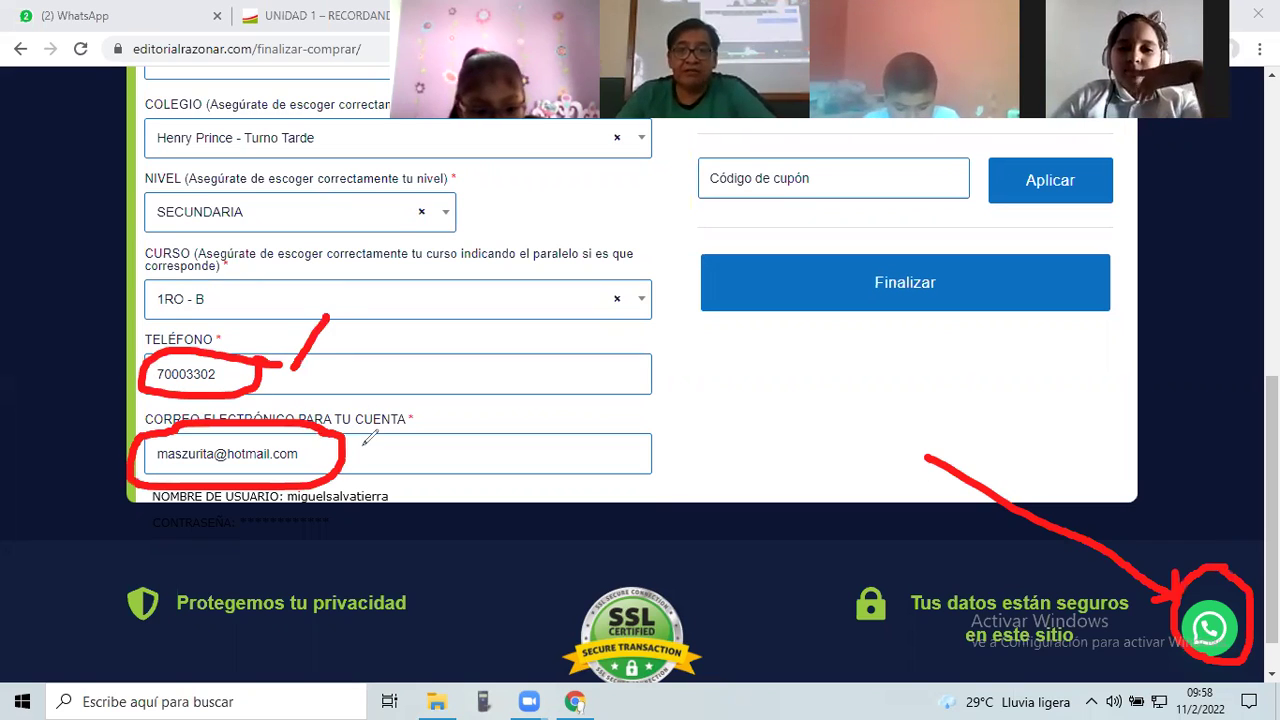
left_click_drag(389, 386, 432, 346)
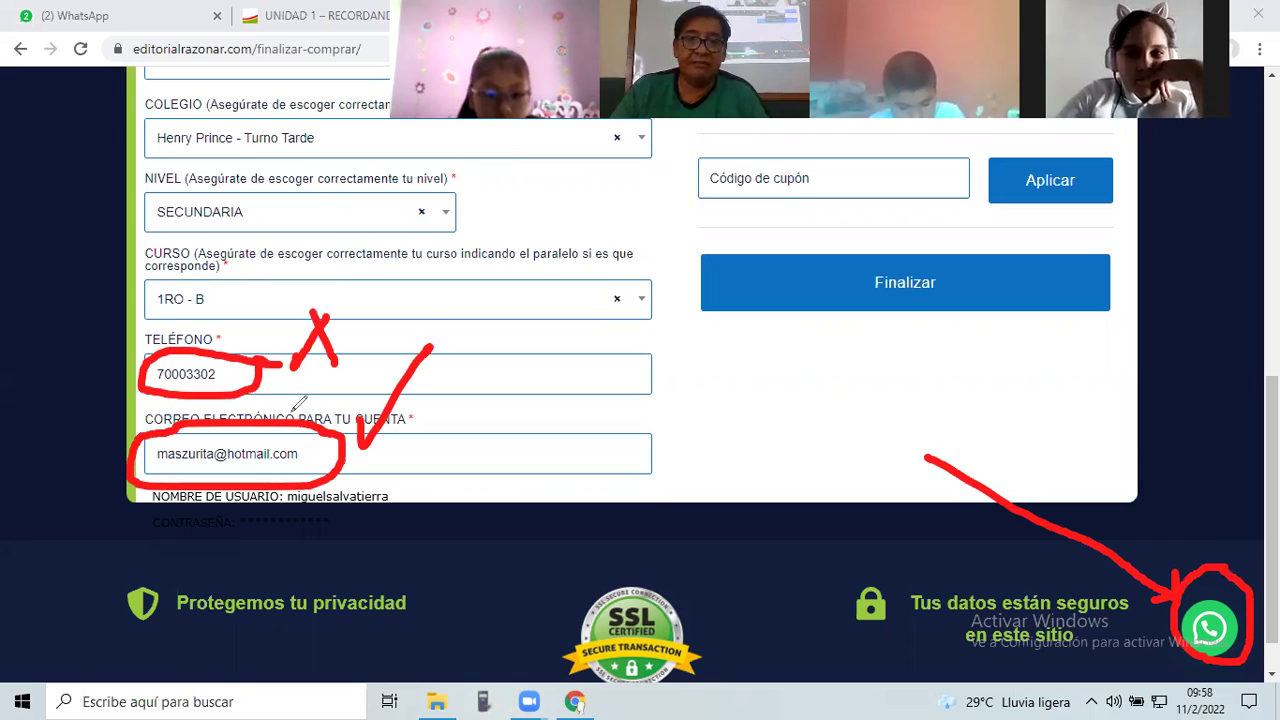
key("Escape")
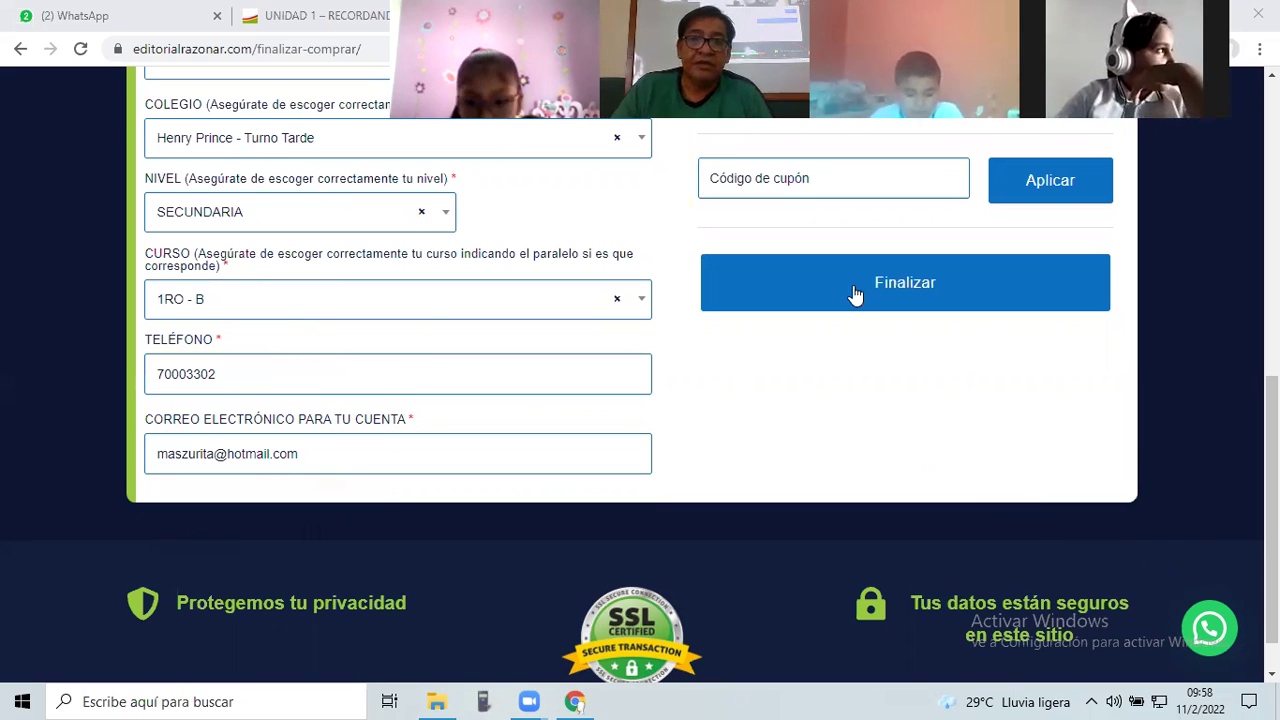
- Enter the coupon code and write 'El cupón ha sido aplicado' above it
left_click(811, 183)
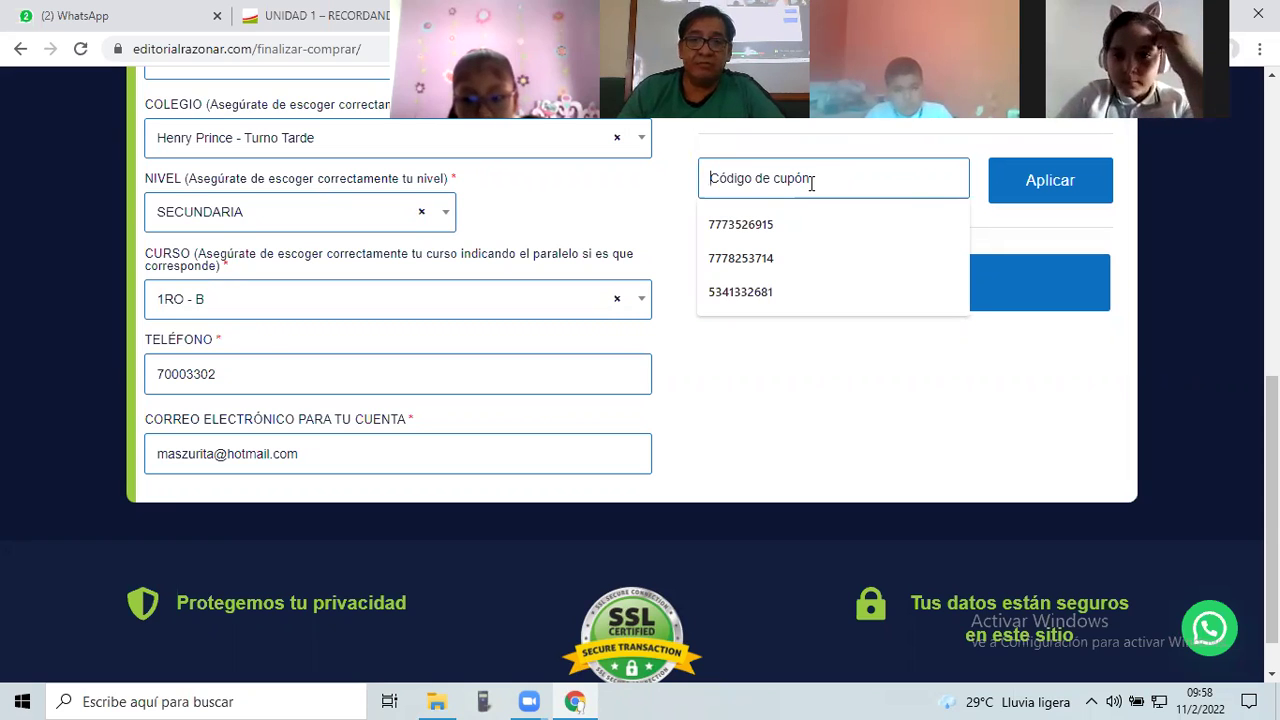
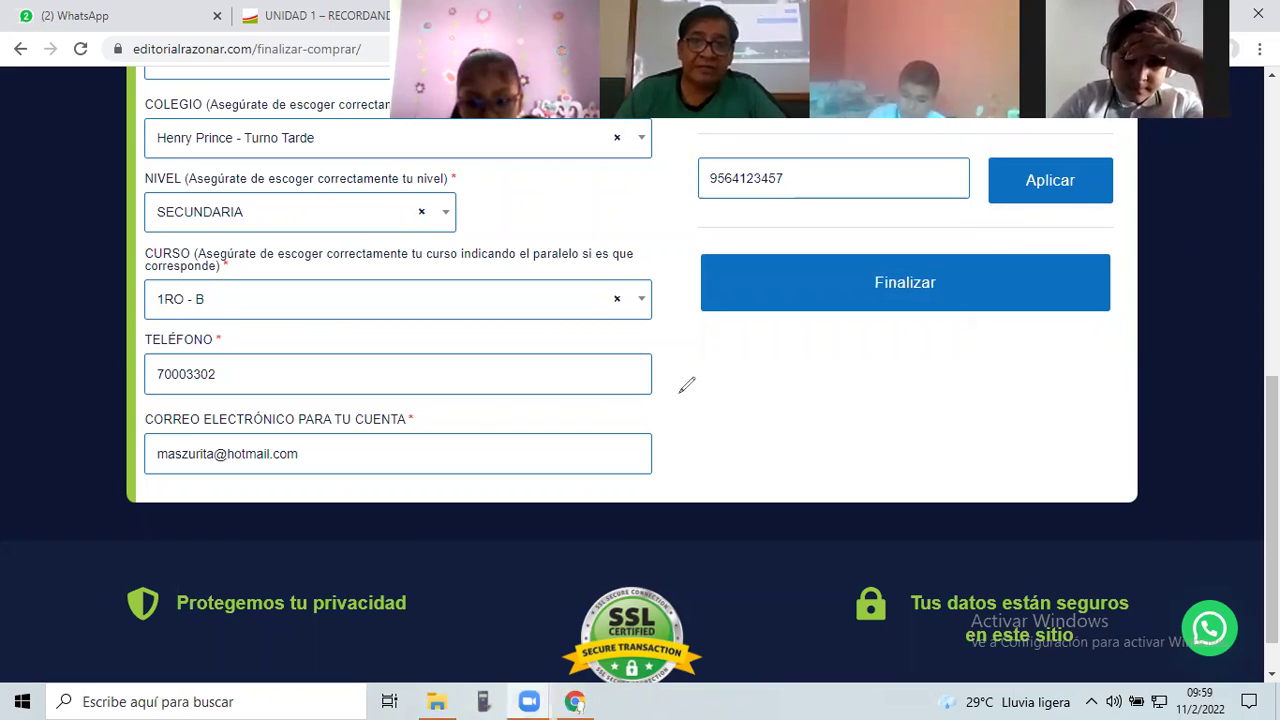
left_click(698, 133)
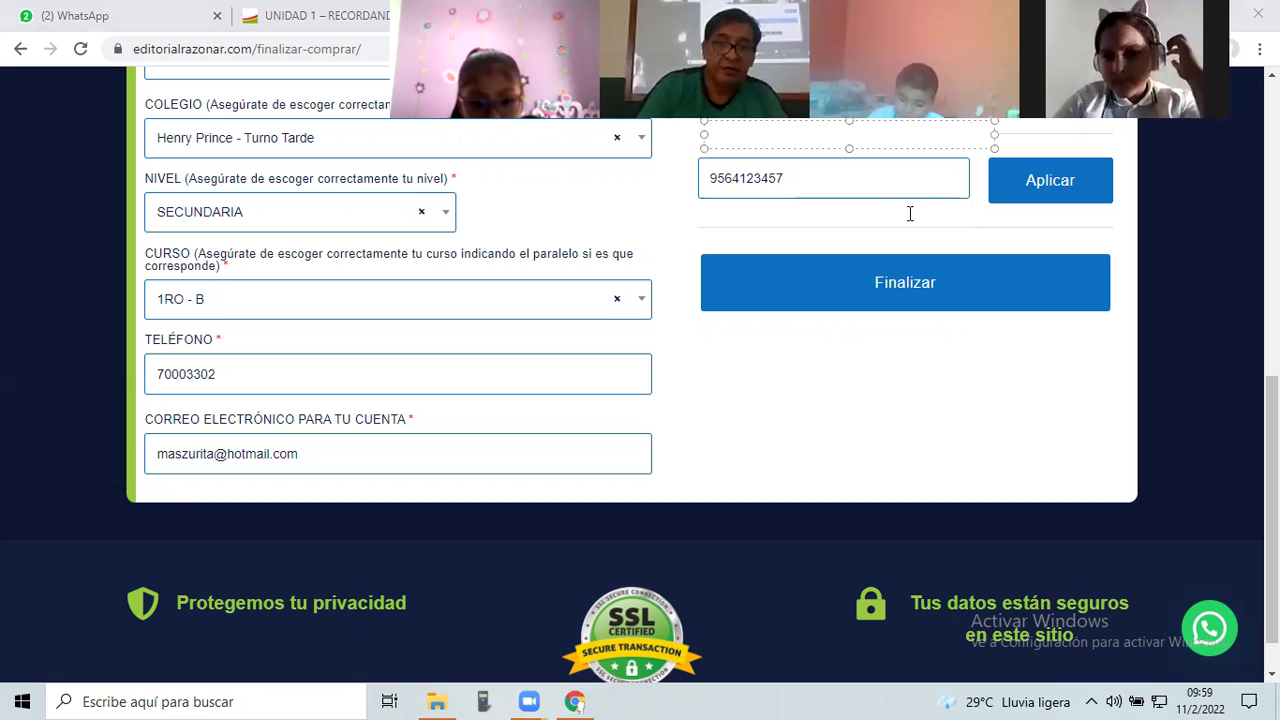
type("El cupón ha sido aplicado correctamente")
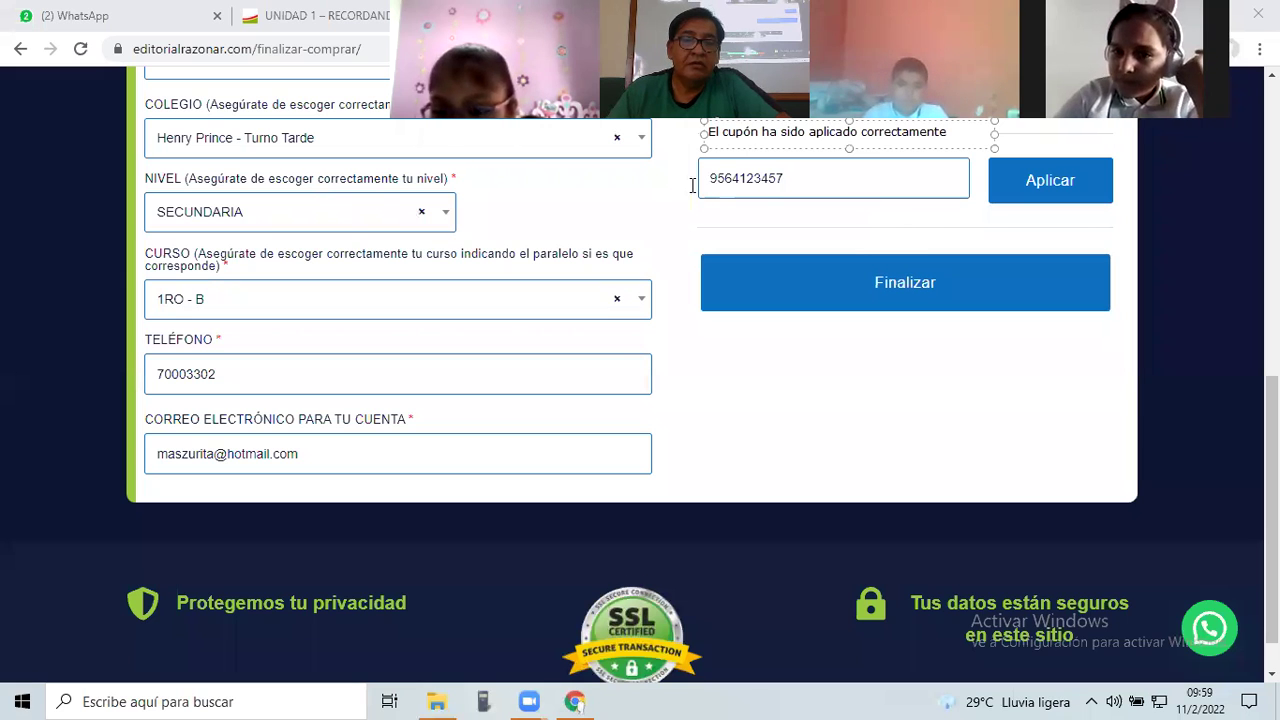
- Point an arrow at and circle the WhatsApp bubble, then switch to the digital book
left_click(510, 333)
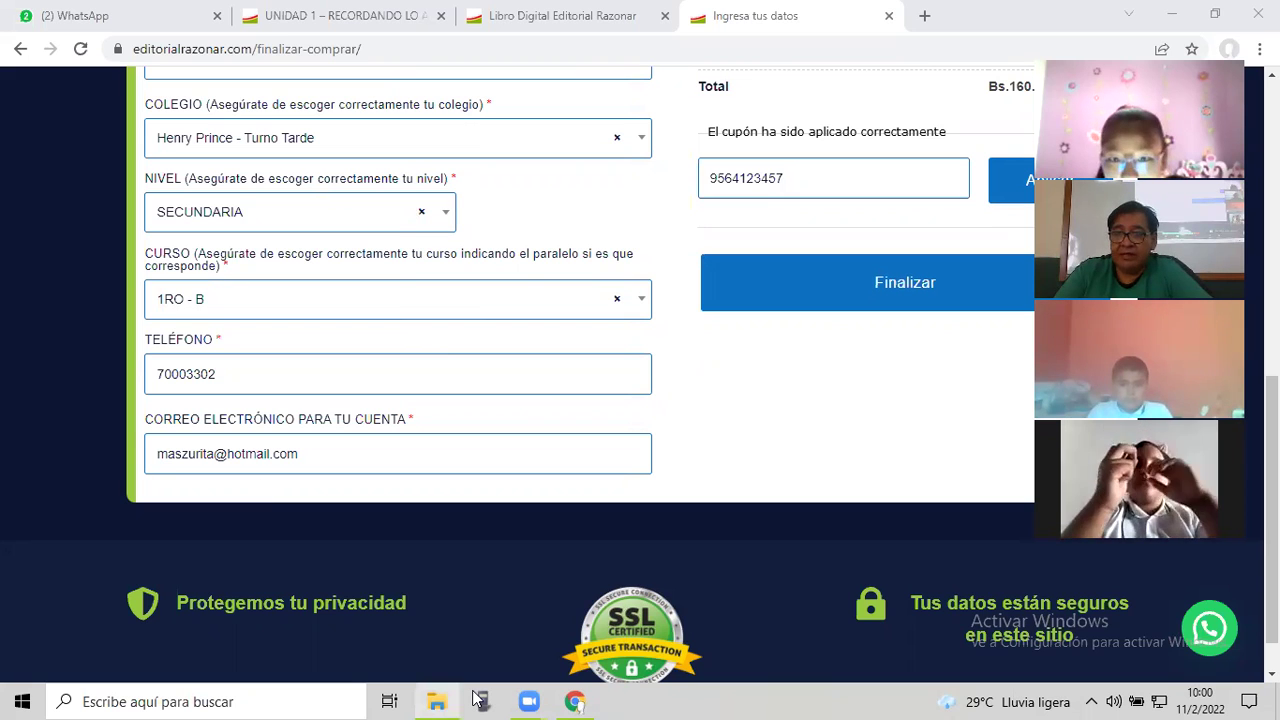
left_click_drag(922, 488, 1192, 628)
mouse_move(1215, 555)
left_mouse_down()
mouse_move(1162, 680)
mouse_move(1205, 553)
left_mouse_up()
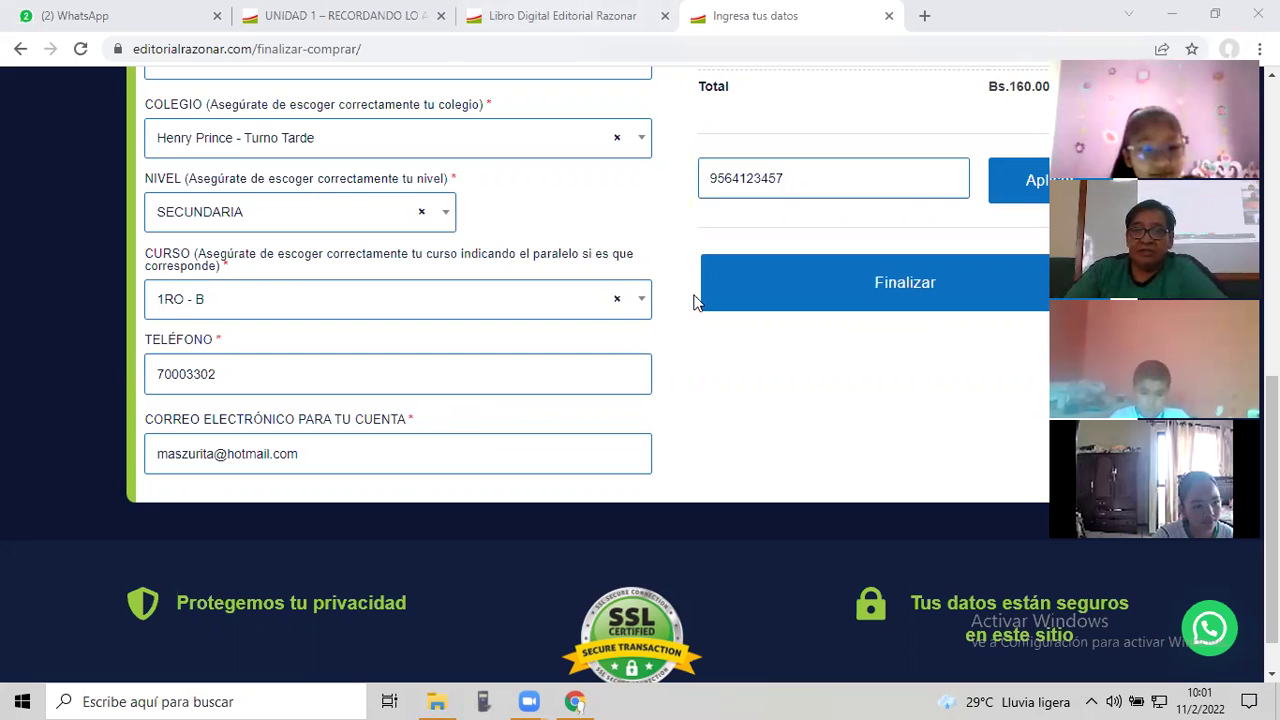
key("ctrl+shift+Tab")
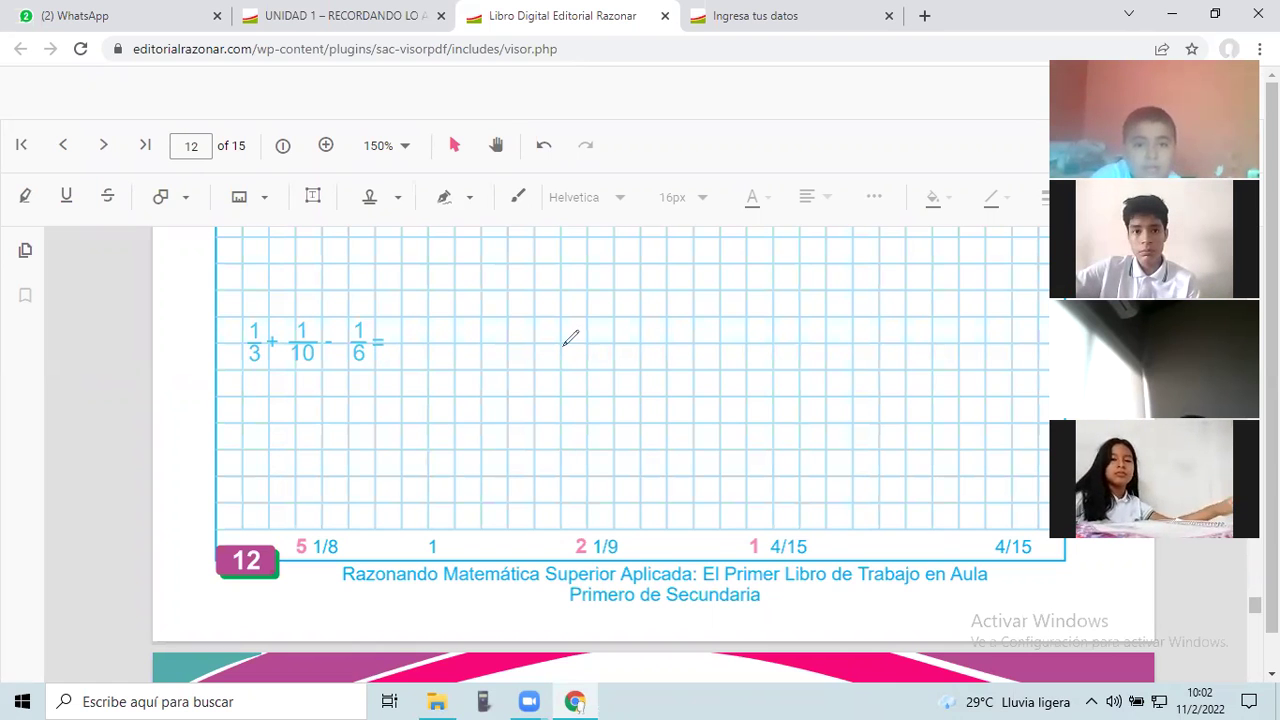
- Handwrite a number beside the fractions, then scroll to show the worked example ending 1 4/15
mouse_move(533, 294)
left_mouse_down()
mouse_move(552, 290)
mouse_move(553, 376)
left_mouse_up()
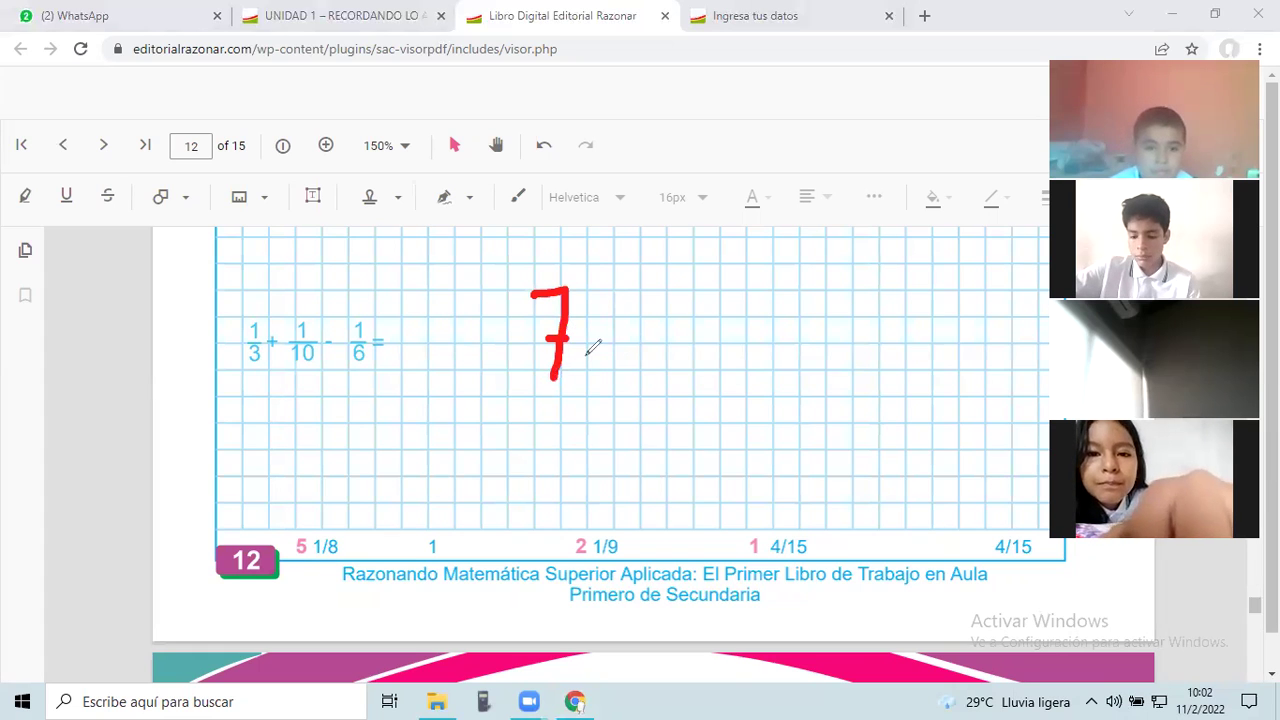
left_click_drag(601, 303, 621, 367)
left_click_drag(606, 299, 624, 365)
left_click_drag(665, 290, 745, 296)
left_click_drag(796, 320, 780, 333)
mouse_move(840, 276)
left_mouse_down()
mouse_move(866, 296)
mouse_move(840, 316)
left_mouse_up()
left_click_drag(905, 266, 990, 296)
left_click(952, 262)
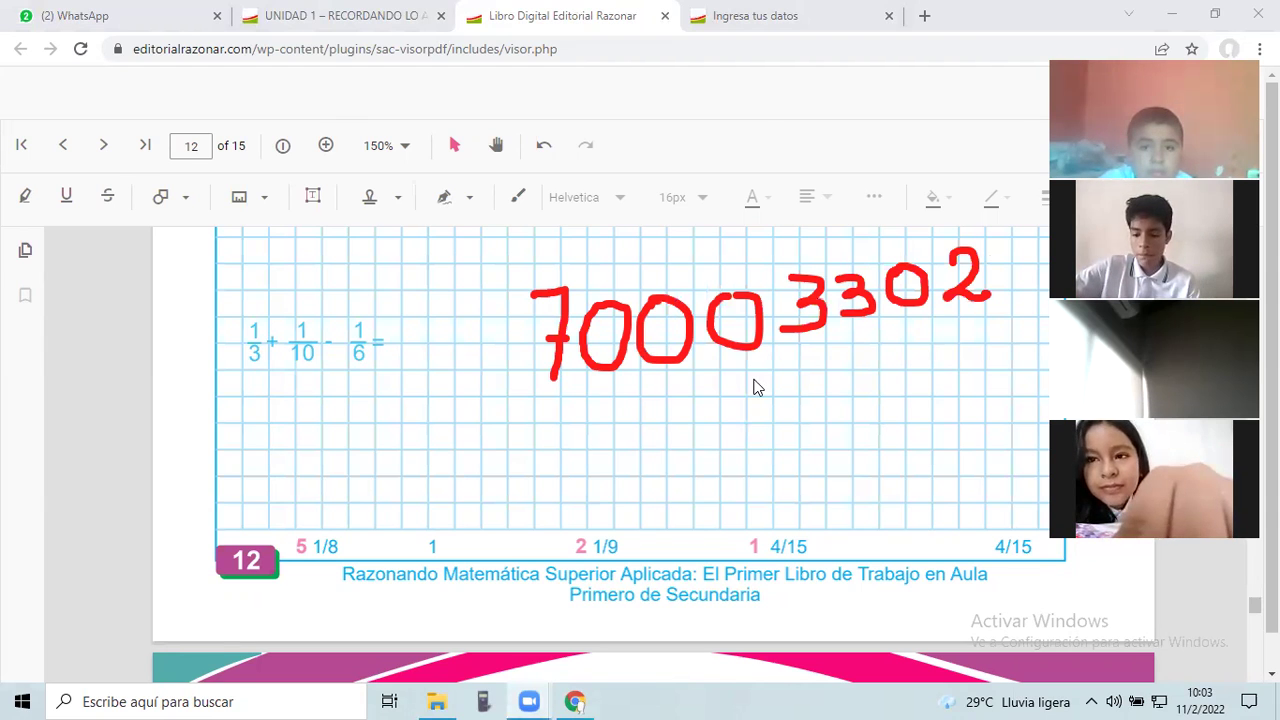
scroll(757, 388, "up", 2)
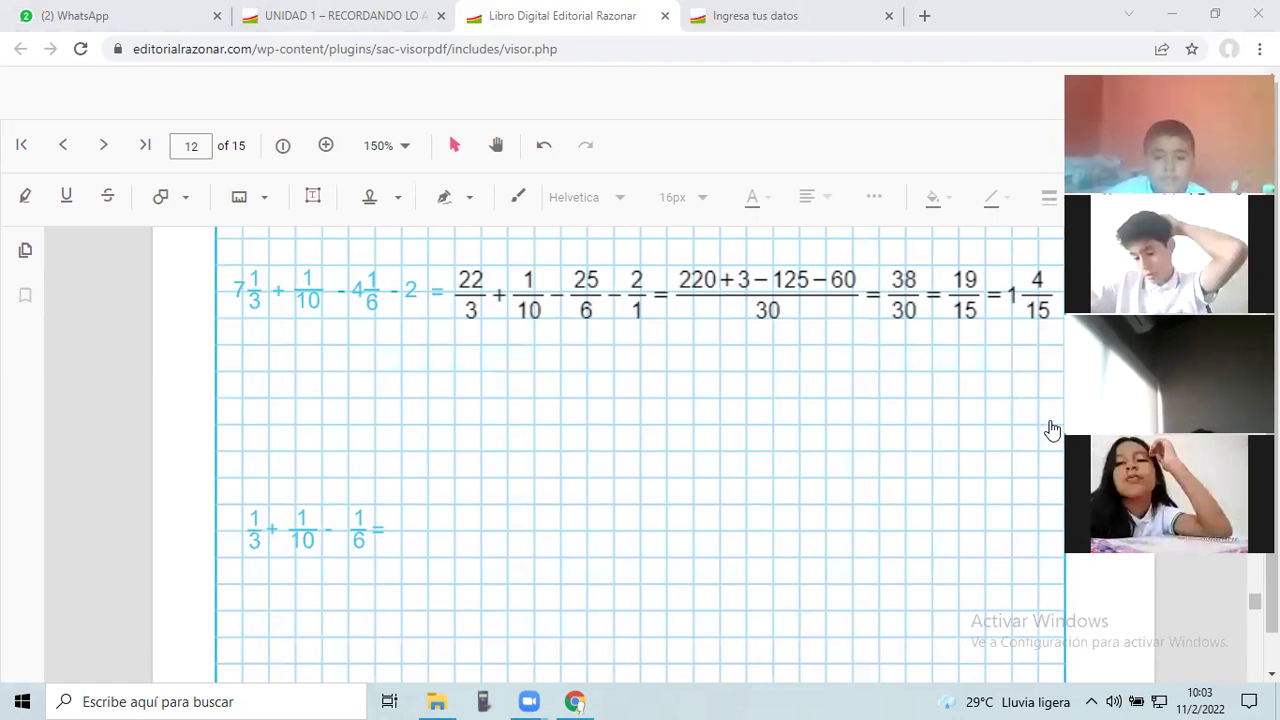
scroll(1054, 429, "up", 1)
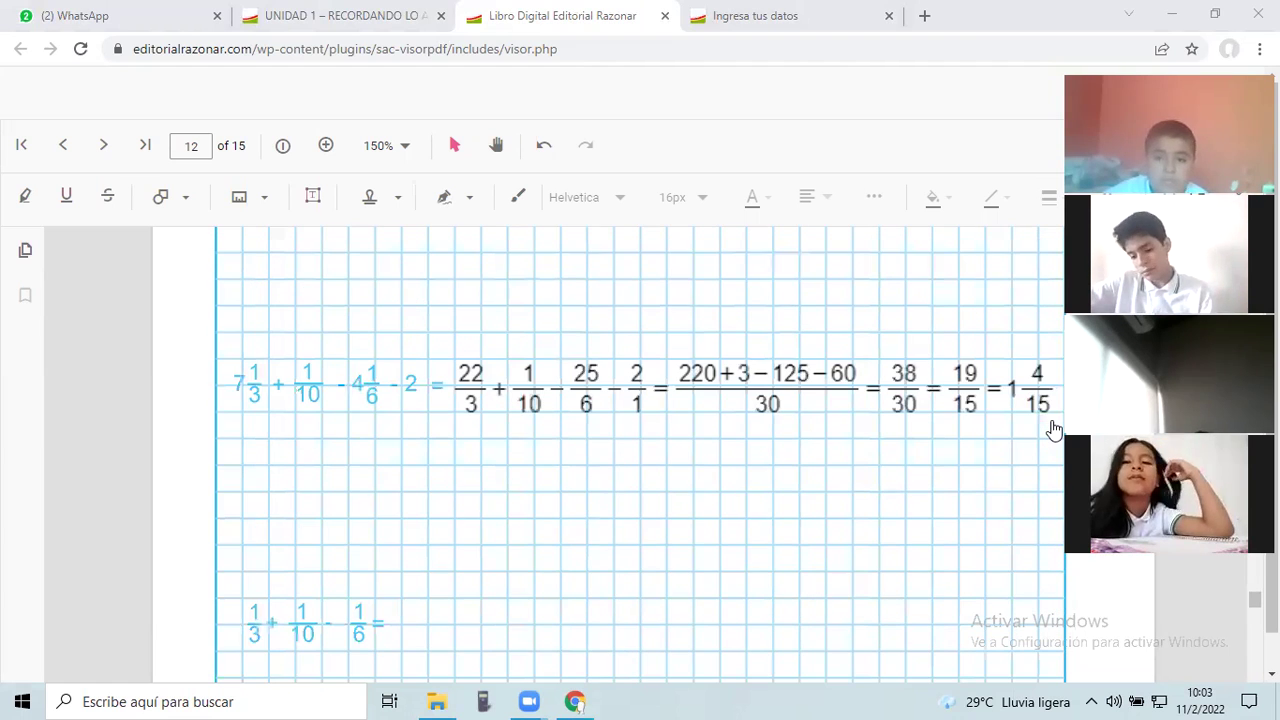